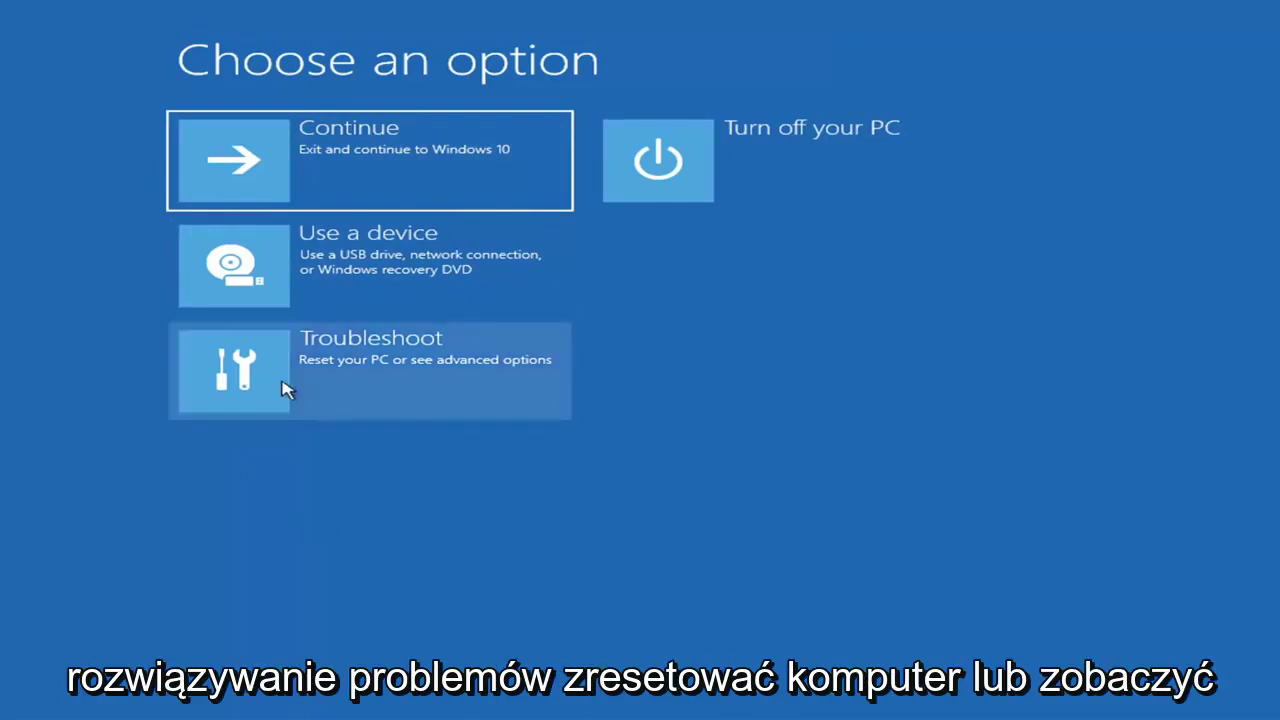
# Run Startup Repair from the advanced troubleshooting options.
pyautogui.click(479, 380)
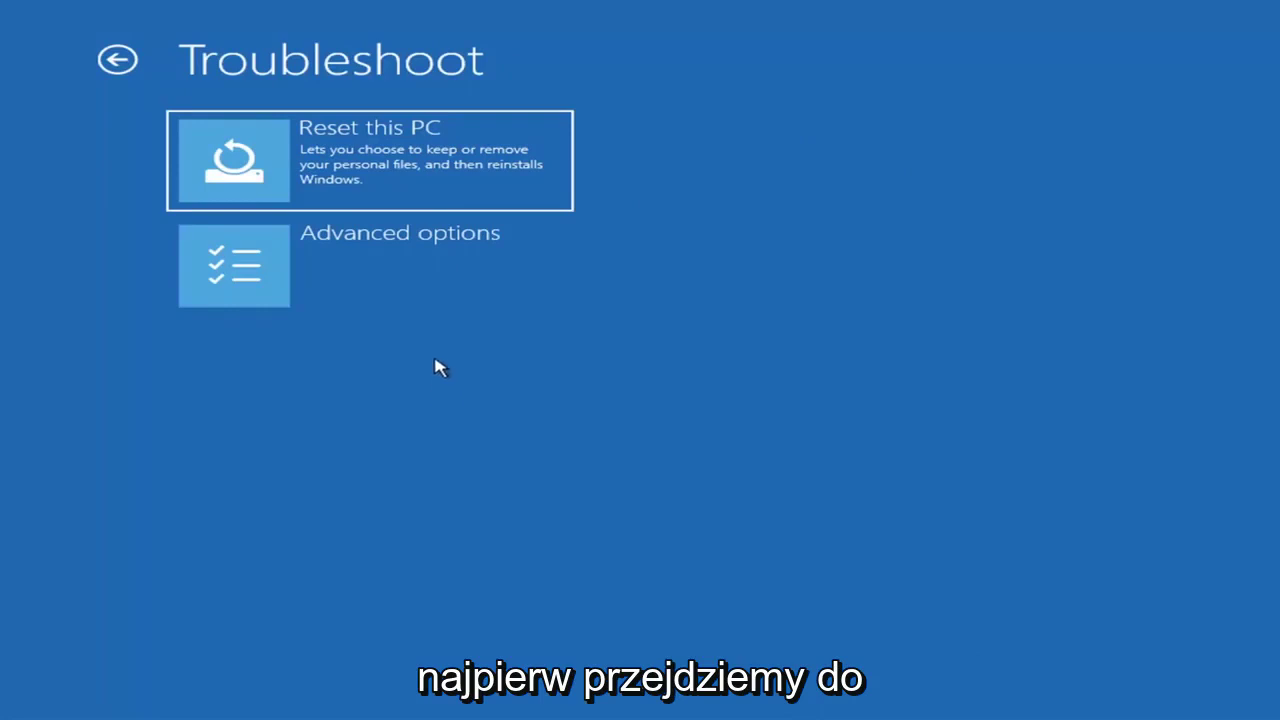
pyautogui.click(405, 272)
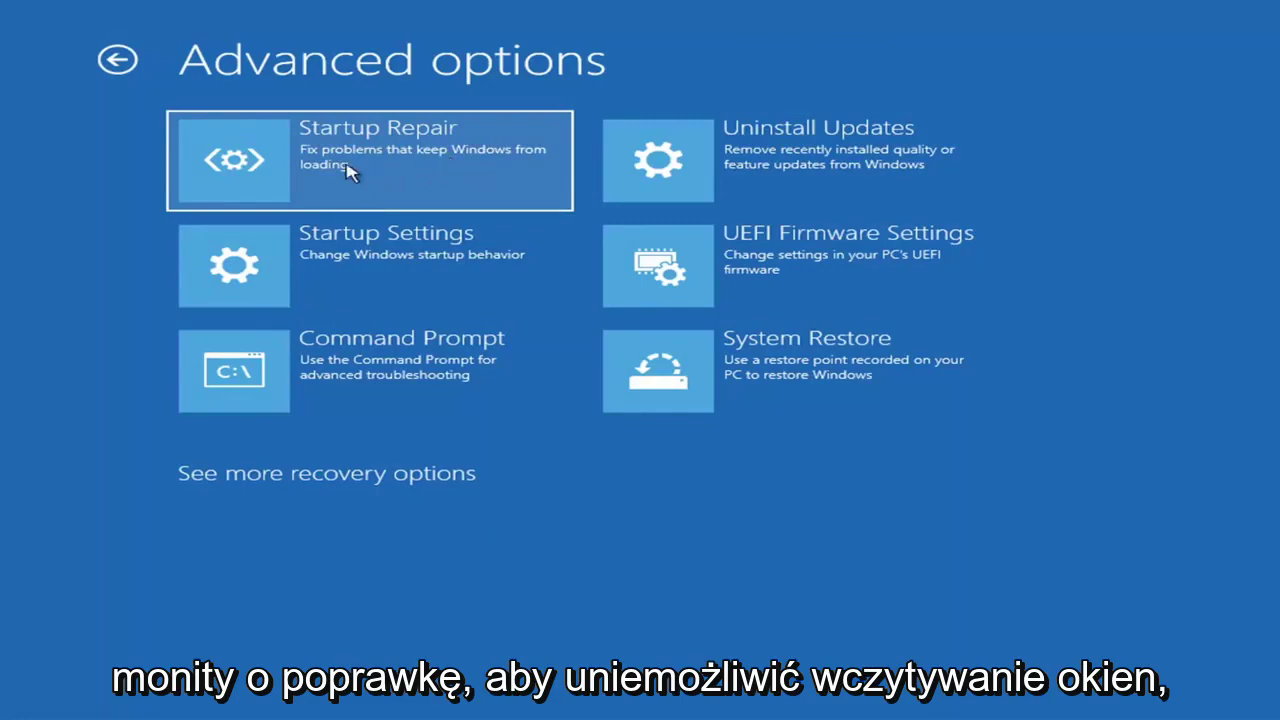
pyautogui.press('Return')
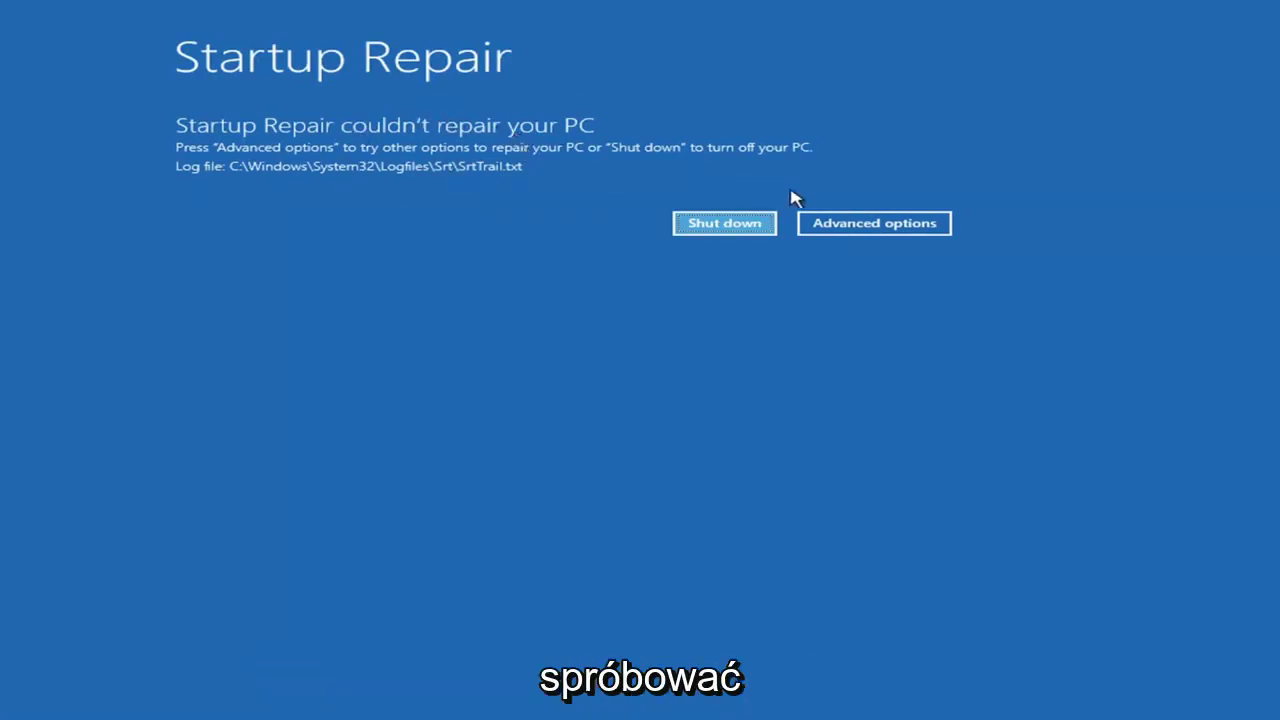
# Return to the advanced troubleshooting options and examine the Startup Settings and Uninstall Updates choices.
pyautogui.click(892, 225)
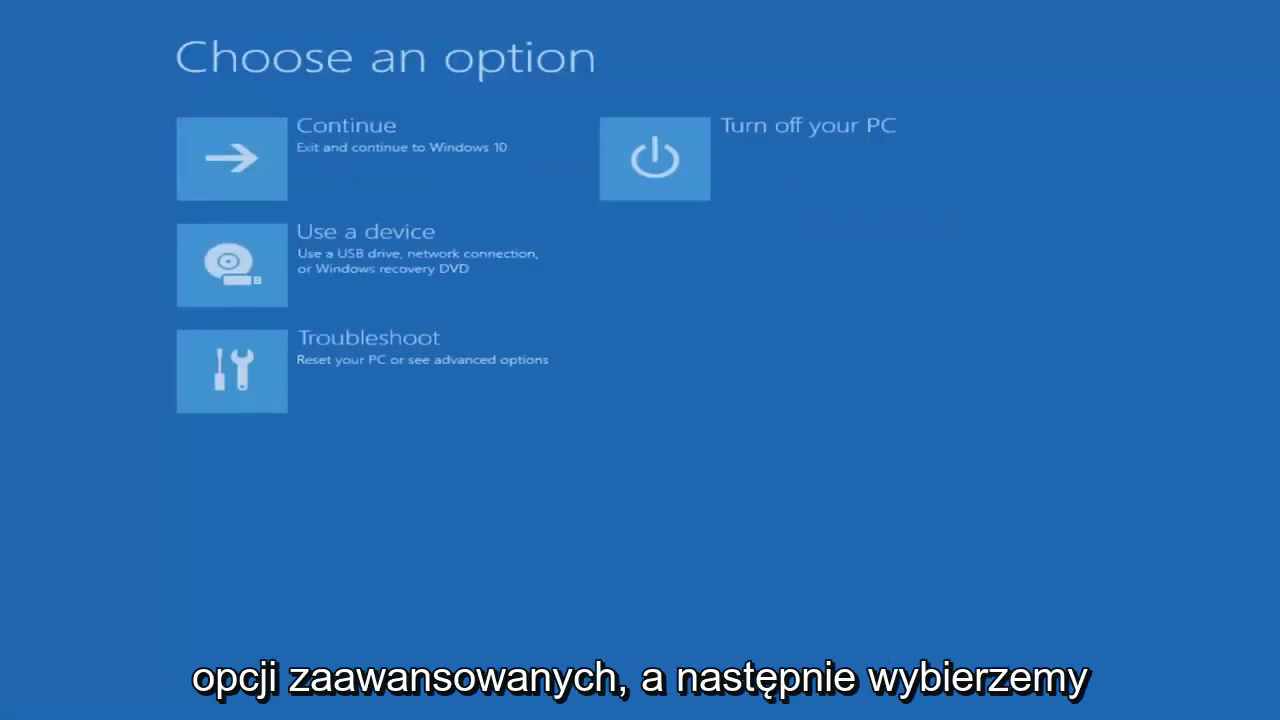
pyautogui.click(394, 371)
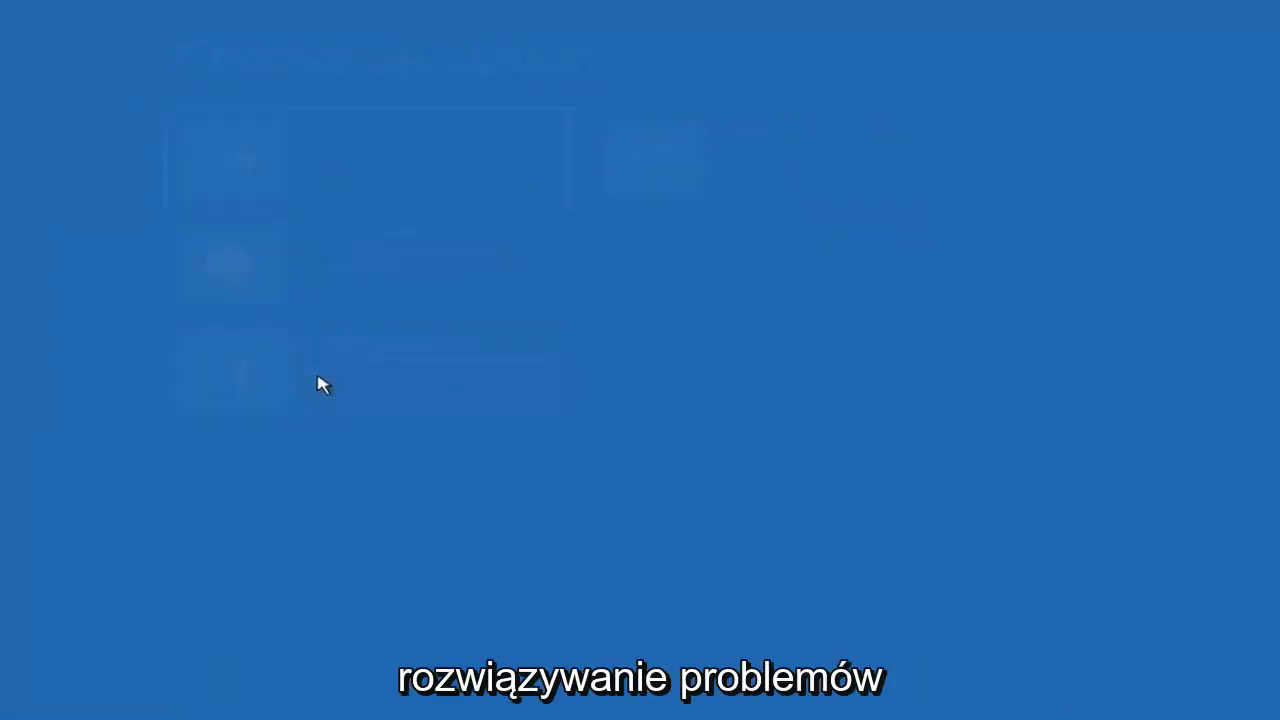
pyautogui.click(335, 281)
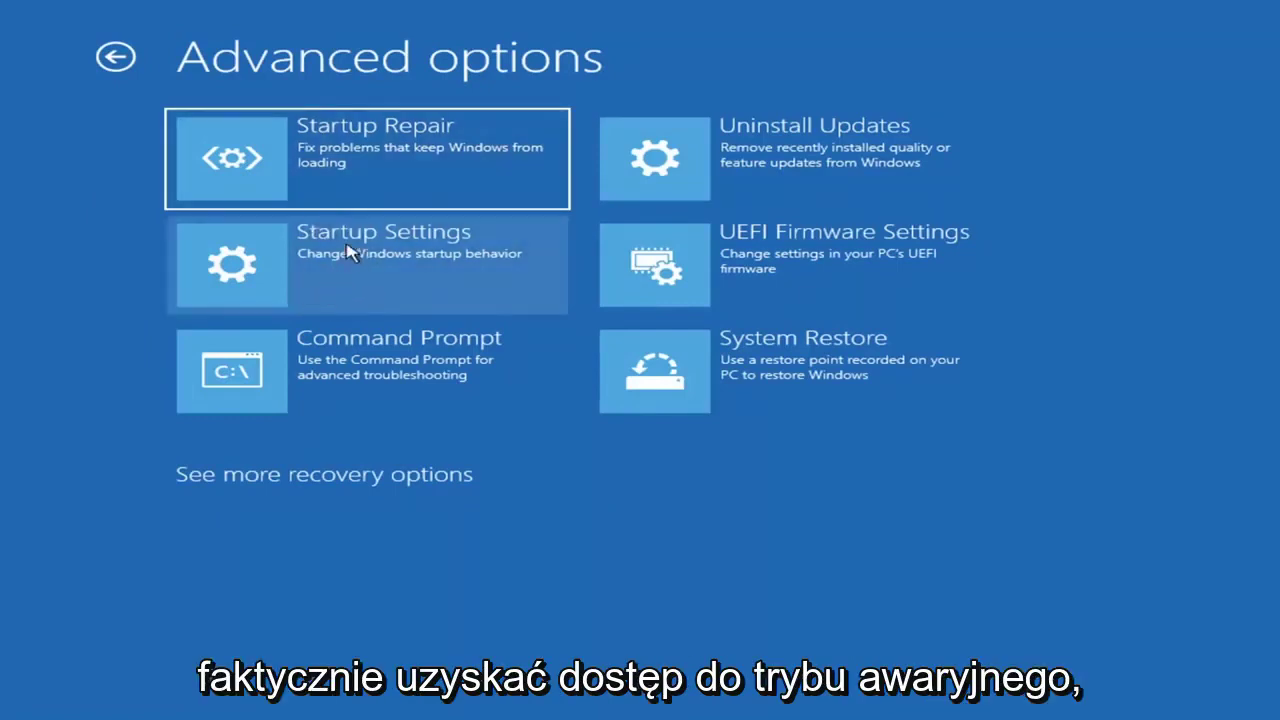
pyautogui.click(333, 265)
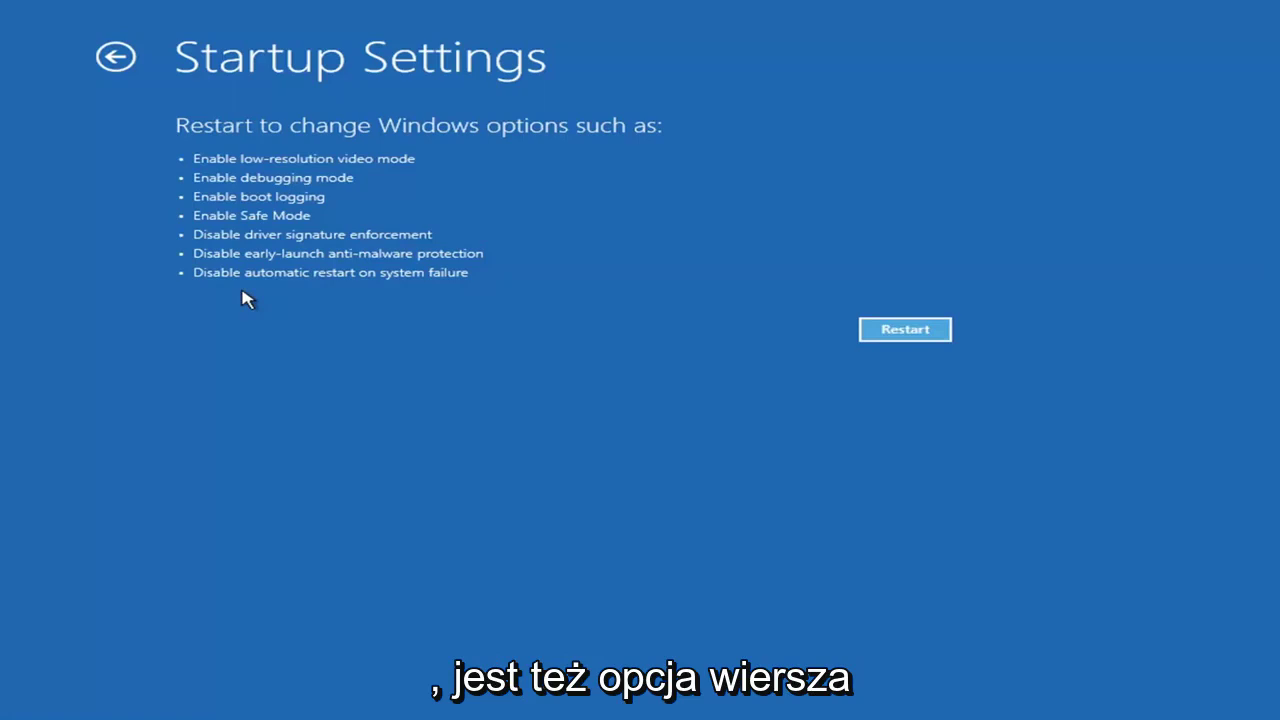
pyautogui.click(100, 52)
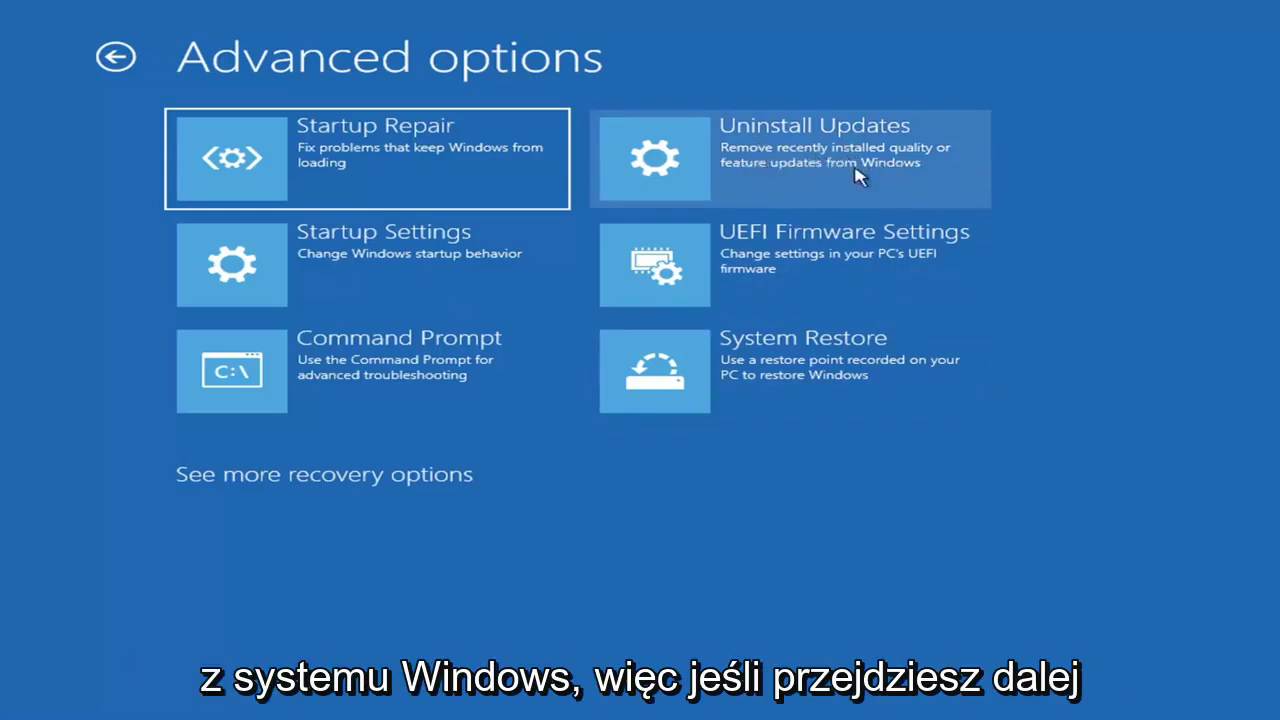
pyautogui.click(748, 165)
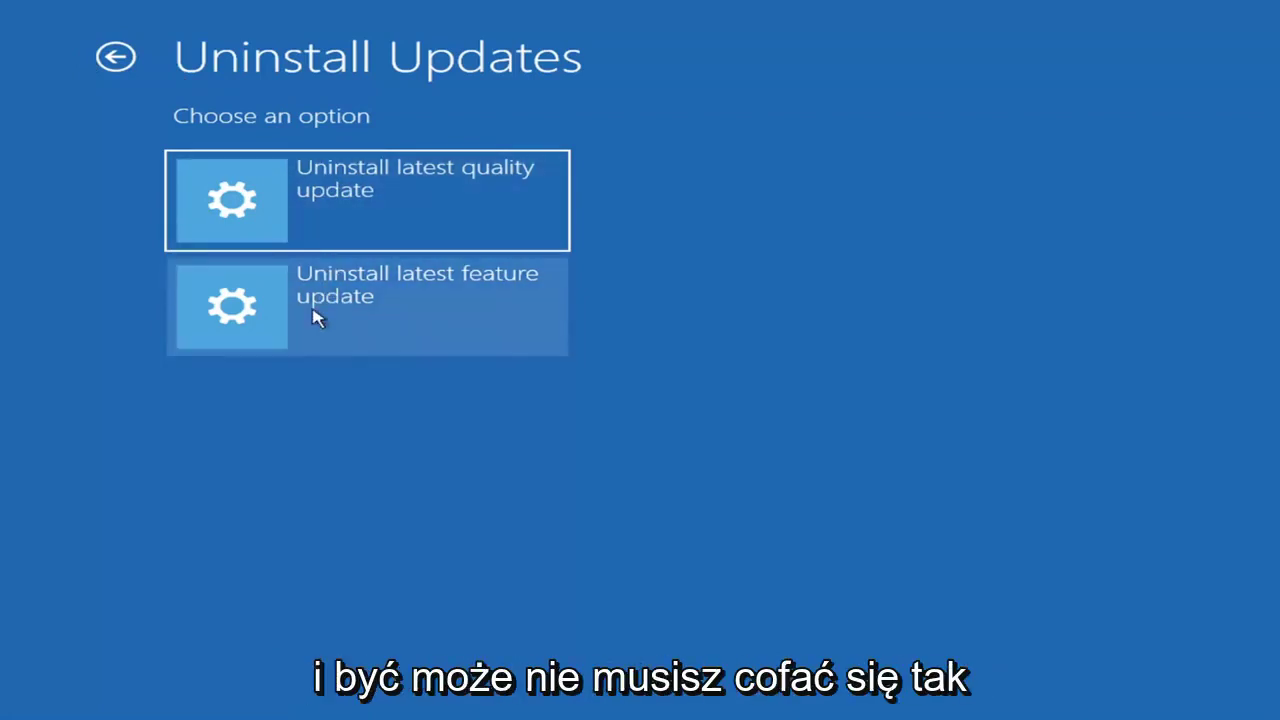
pyautogui.click(122, 55)
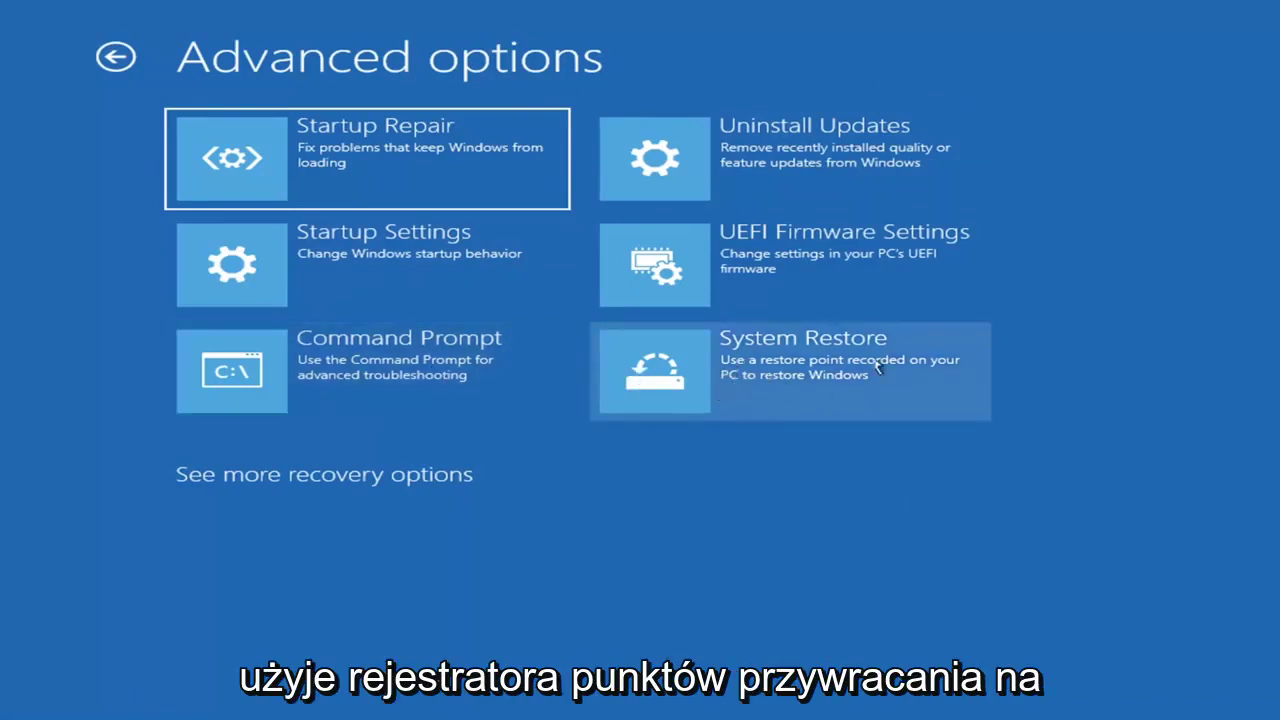
# Restore the system to the manual "Before Updates" restore point from 7/9/2021 and restart the computer.
pyautogui.click(832, 388)
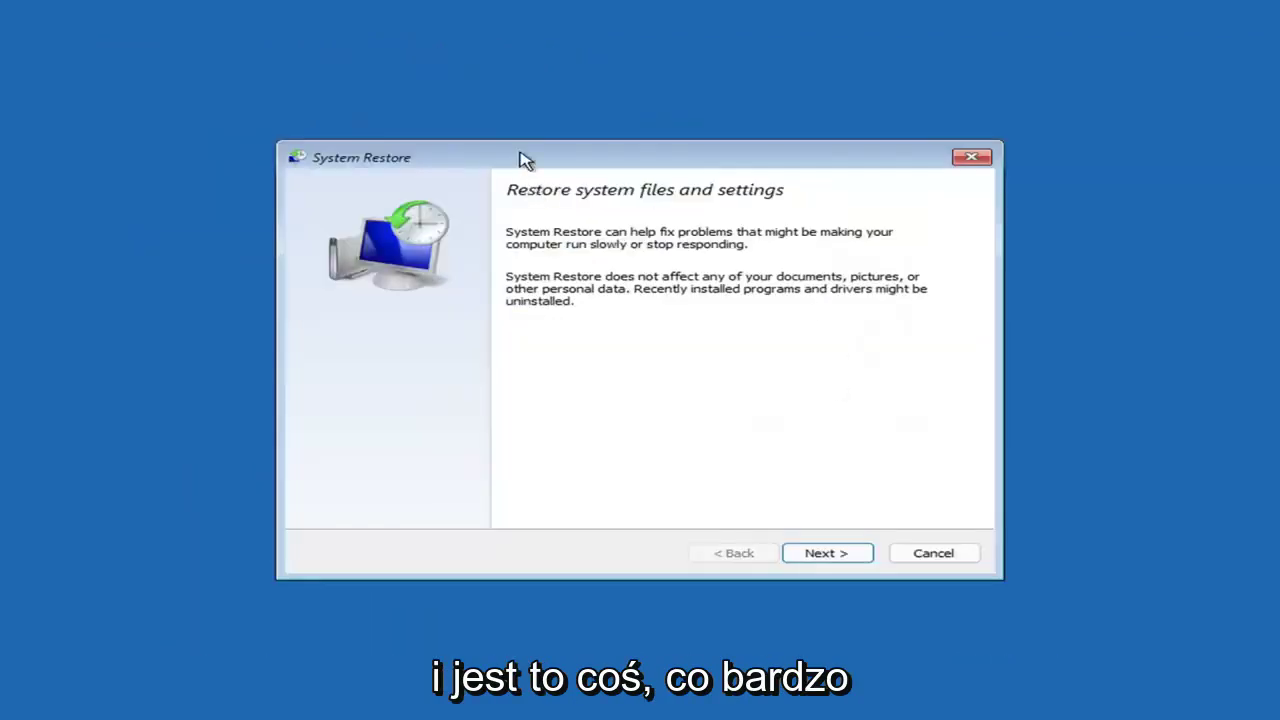
pyautogui.click(815, 553)
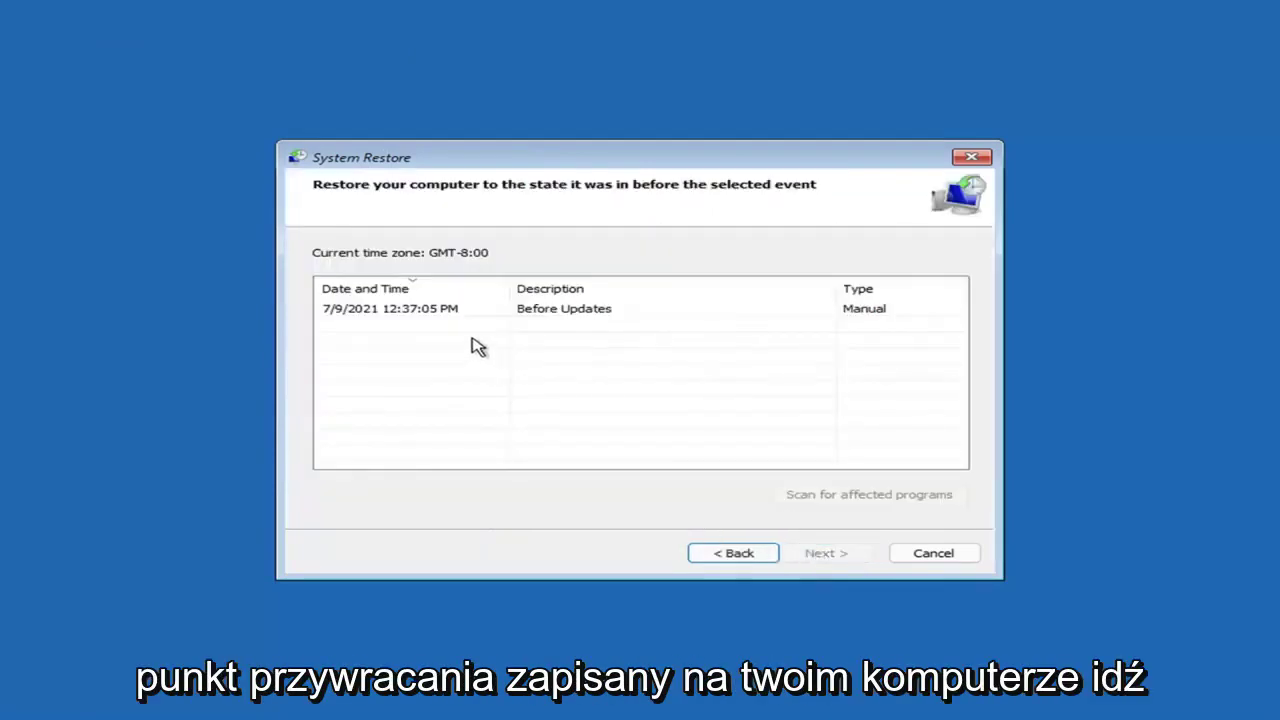
pyautogui.click(398, 316)
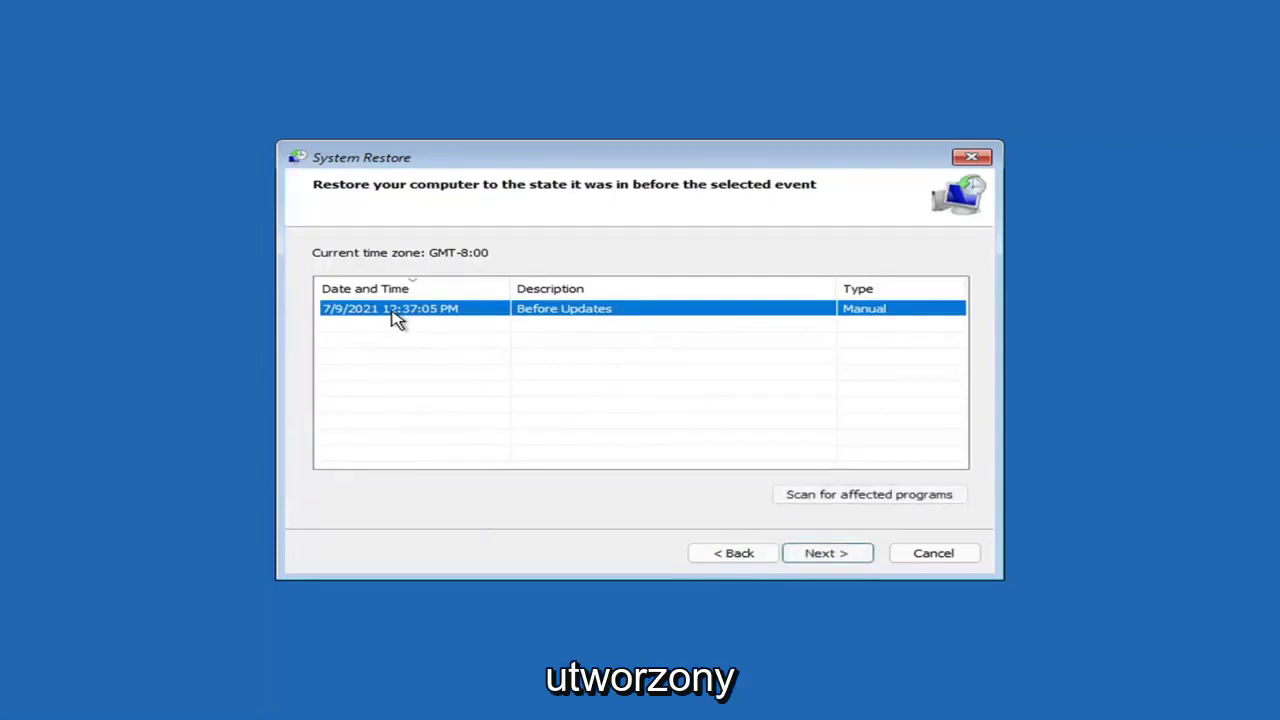
pyautogui.click(841, 557)
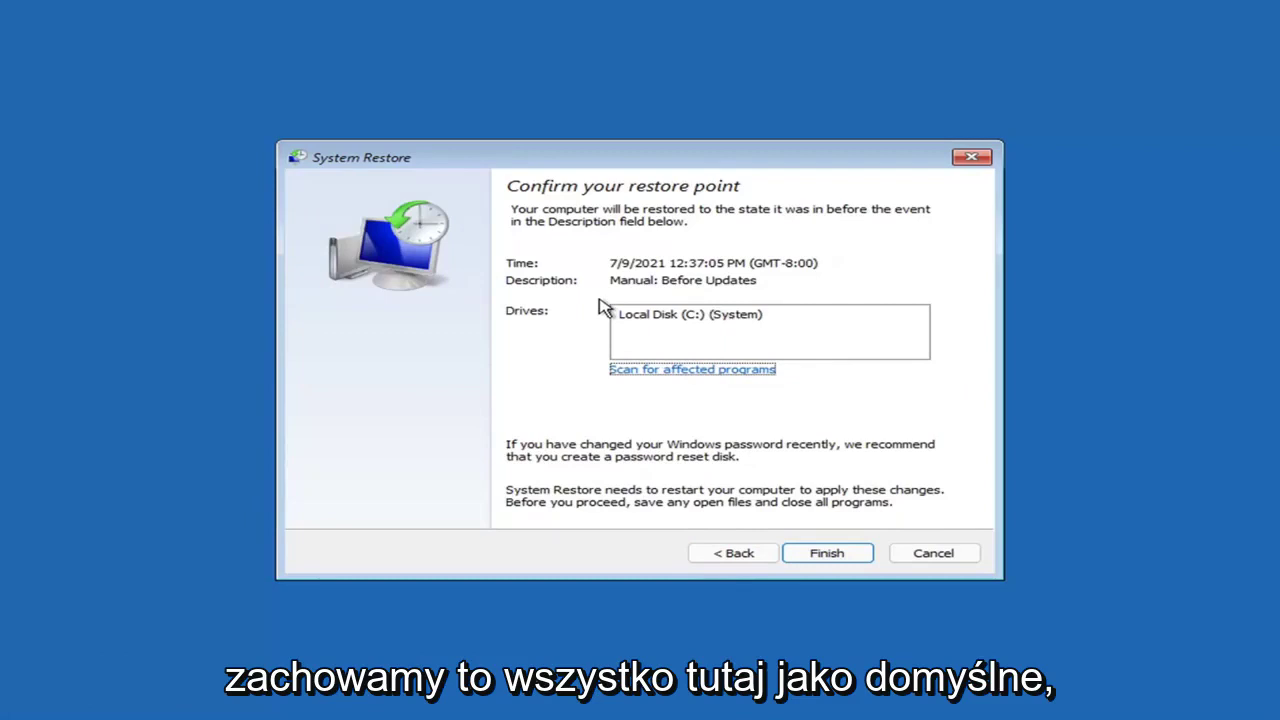
pyautogui.click(832, 556)
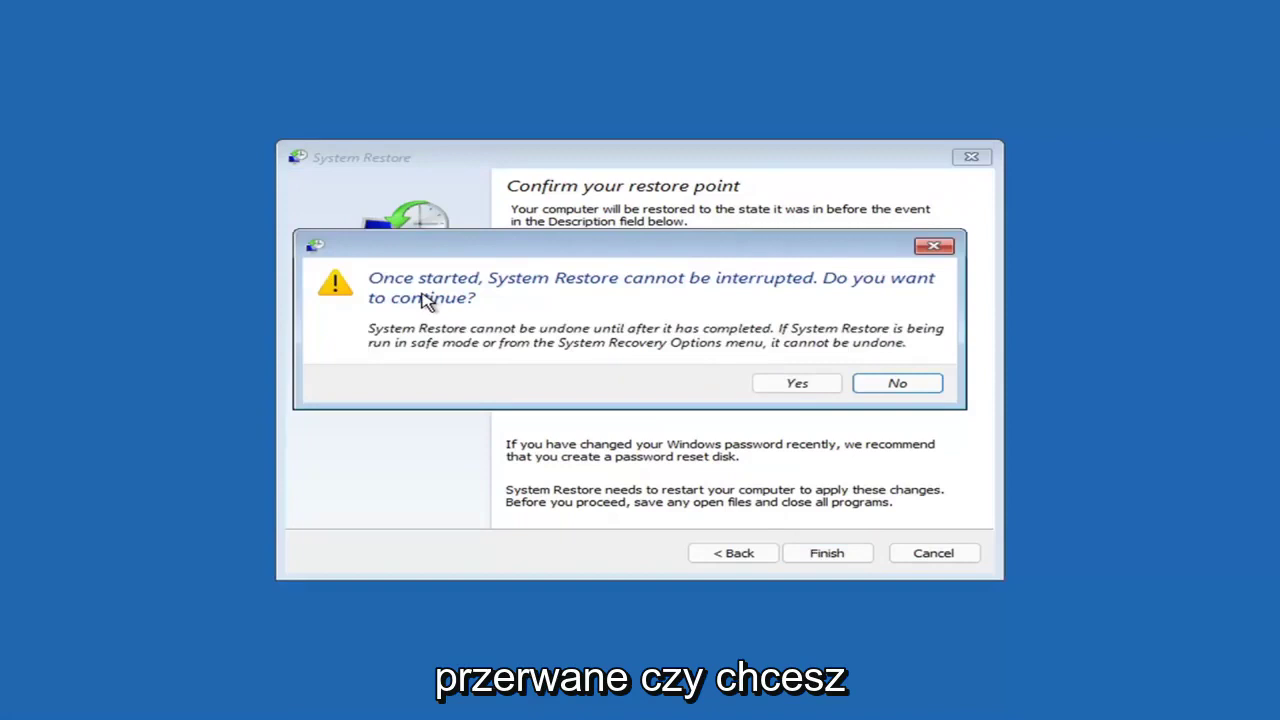
pyautogui.click(799, 388)
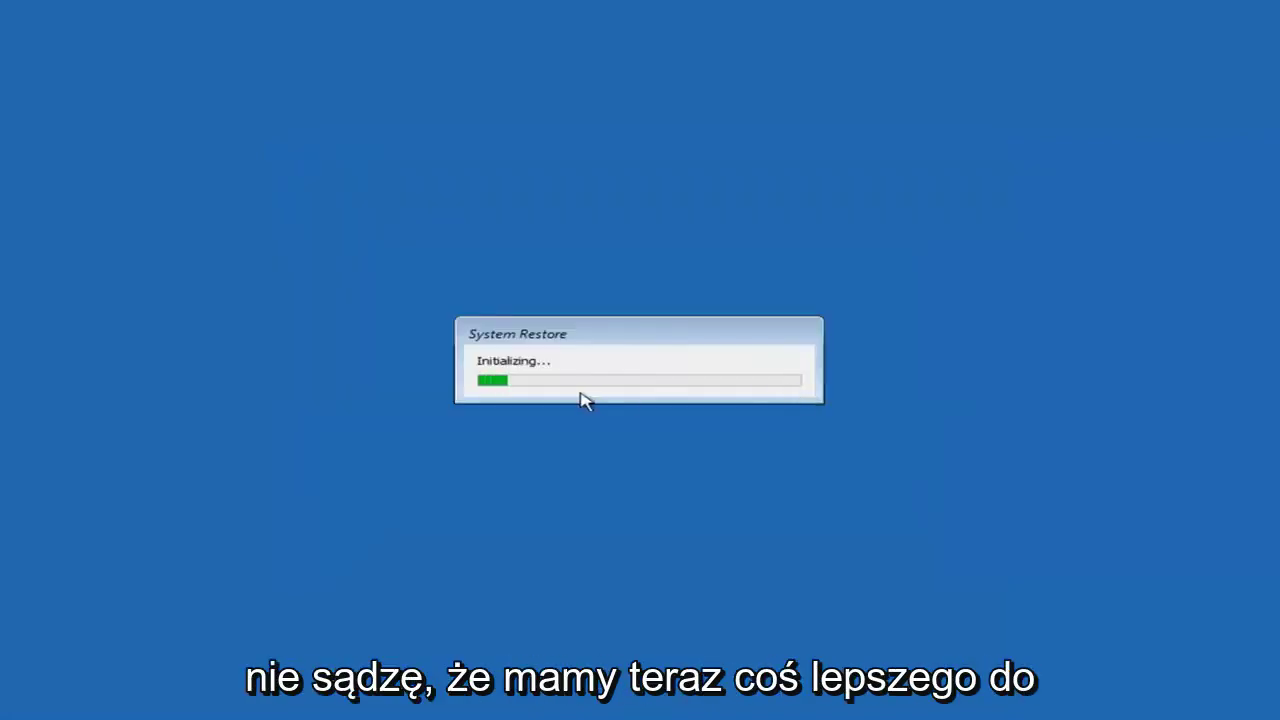
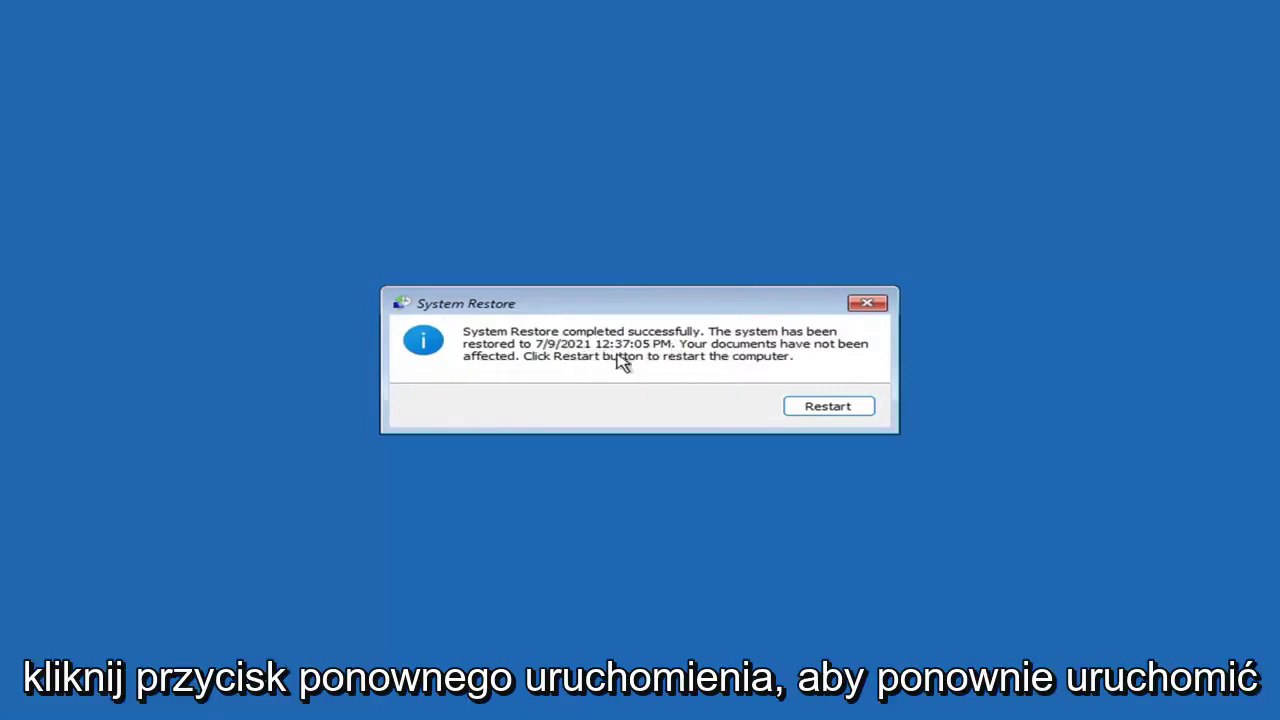
pyautogui.click(818, 410)
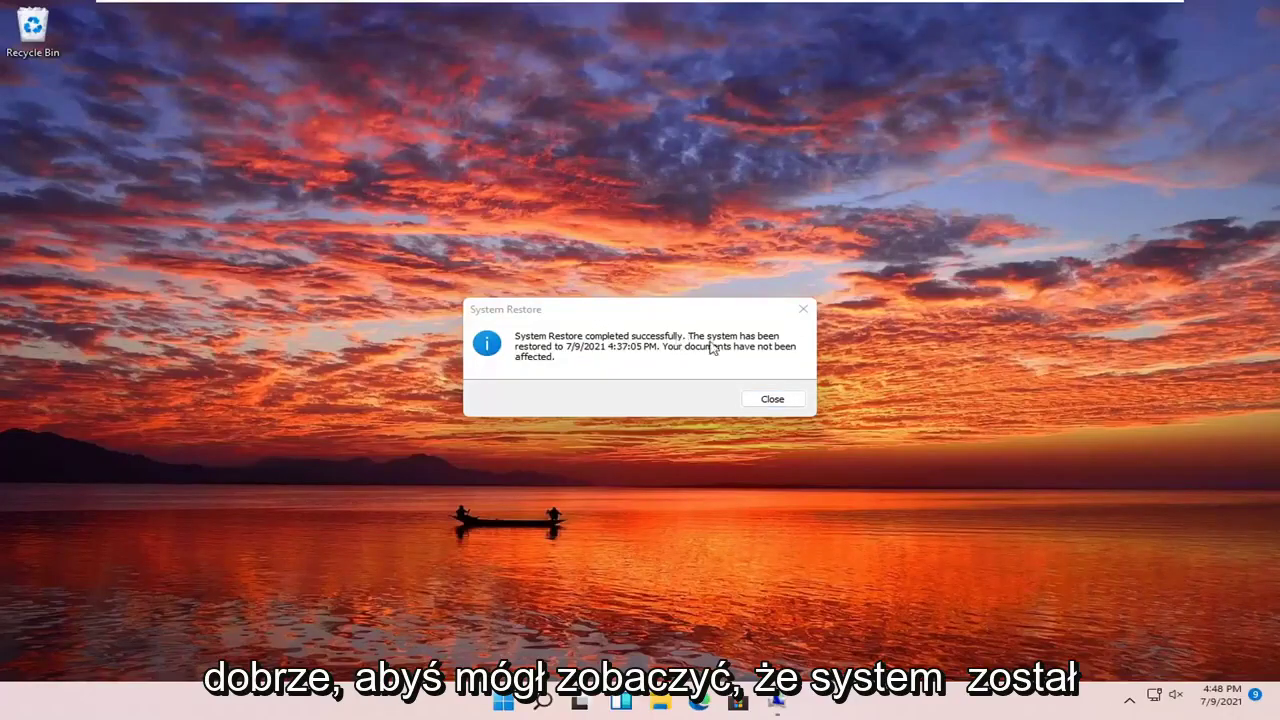
pyautogui.click(803, 309)
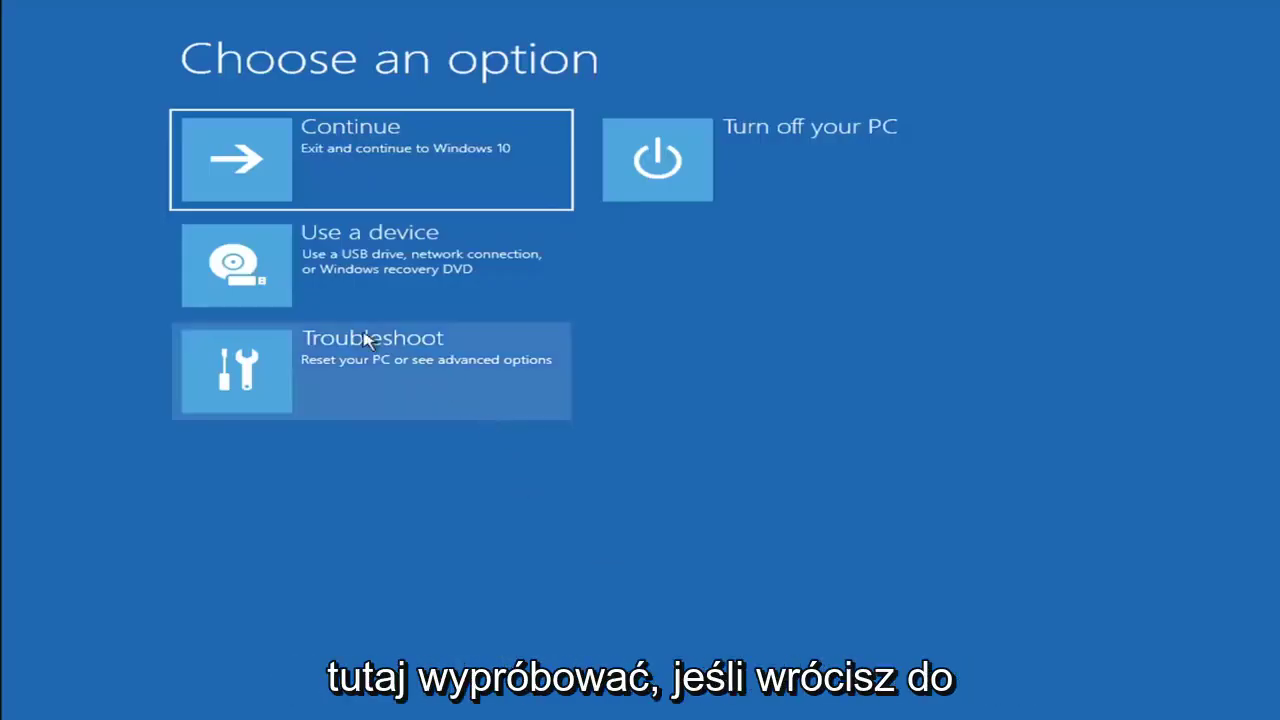
# Examine the Reset this PC choices under Troubleshoot and return to the main recovery options.
pyautogui.click(323, 386)
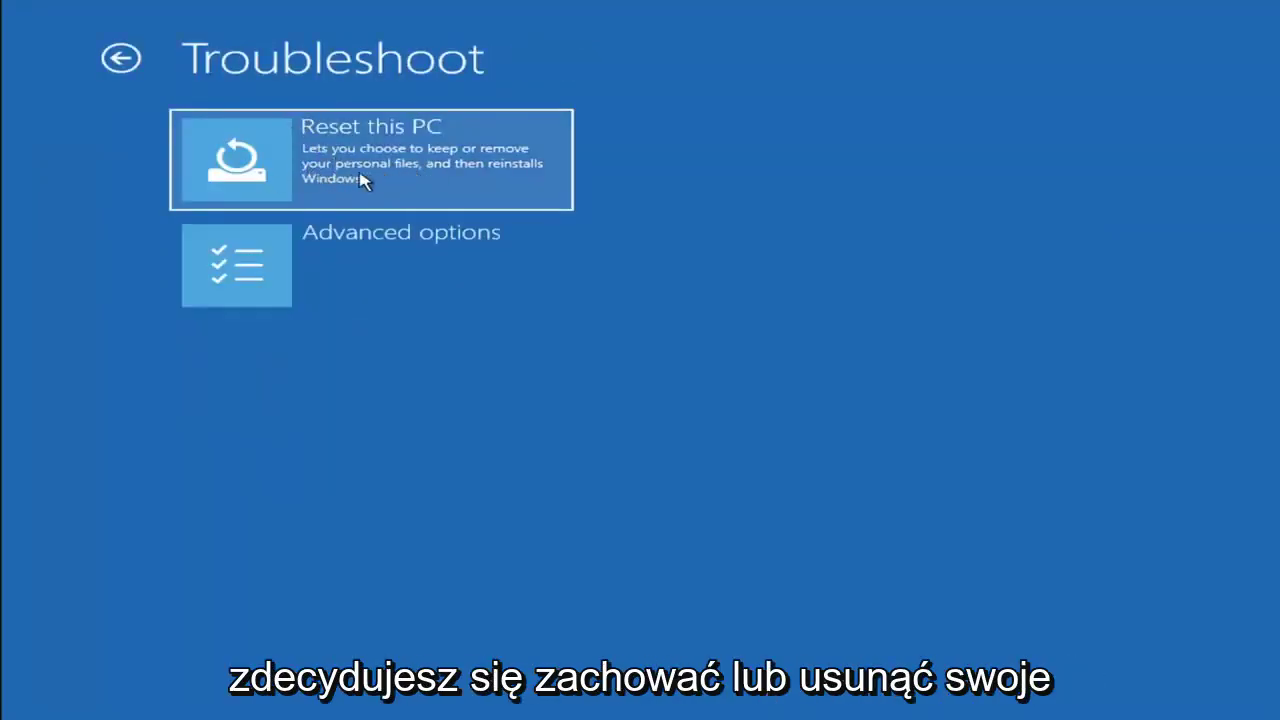
pyautogui.click(420, 183)
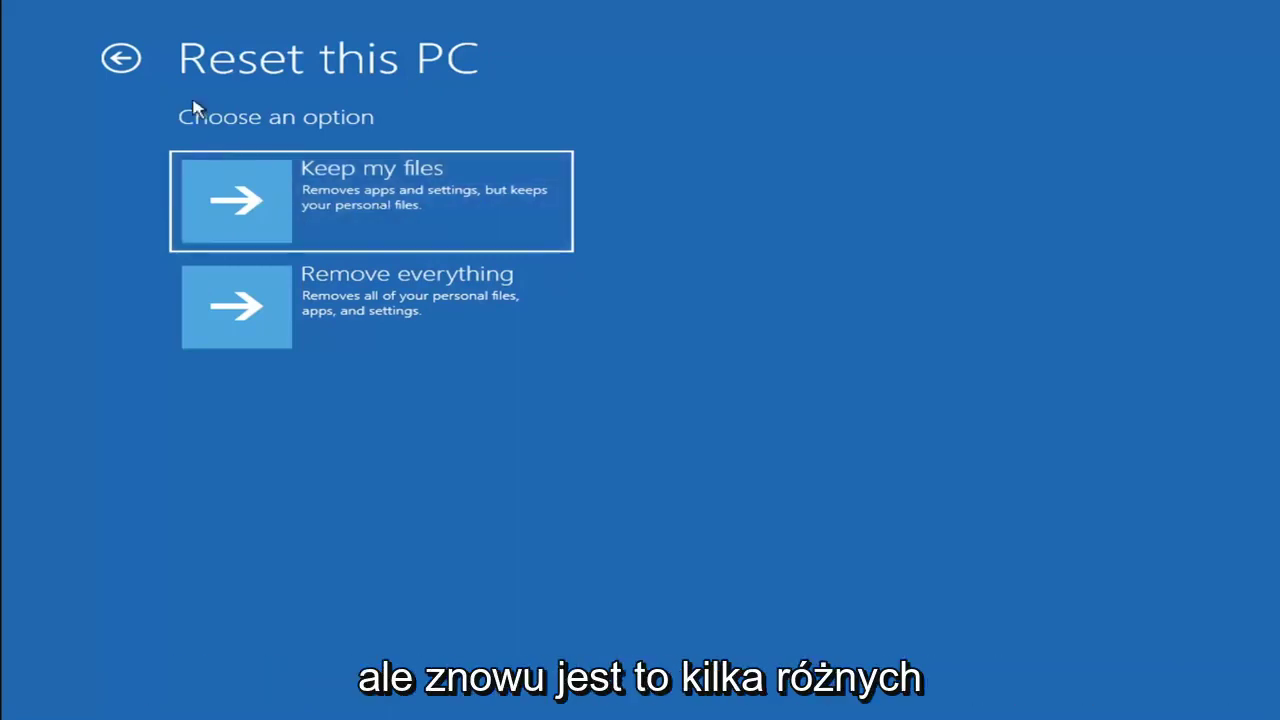
pyautogui.click(121, 60)
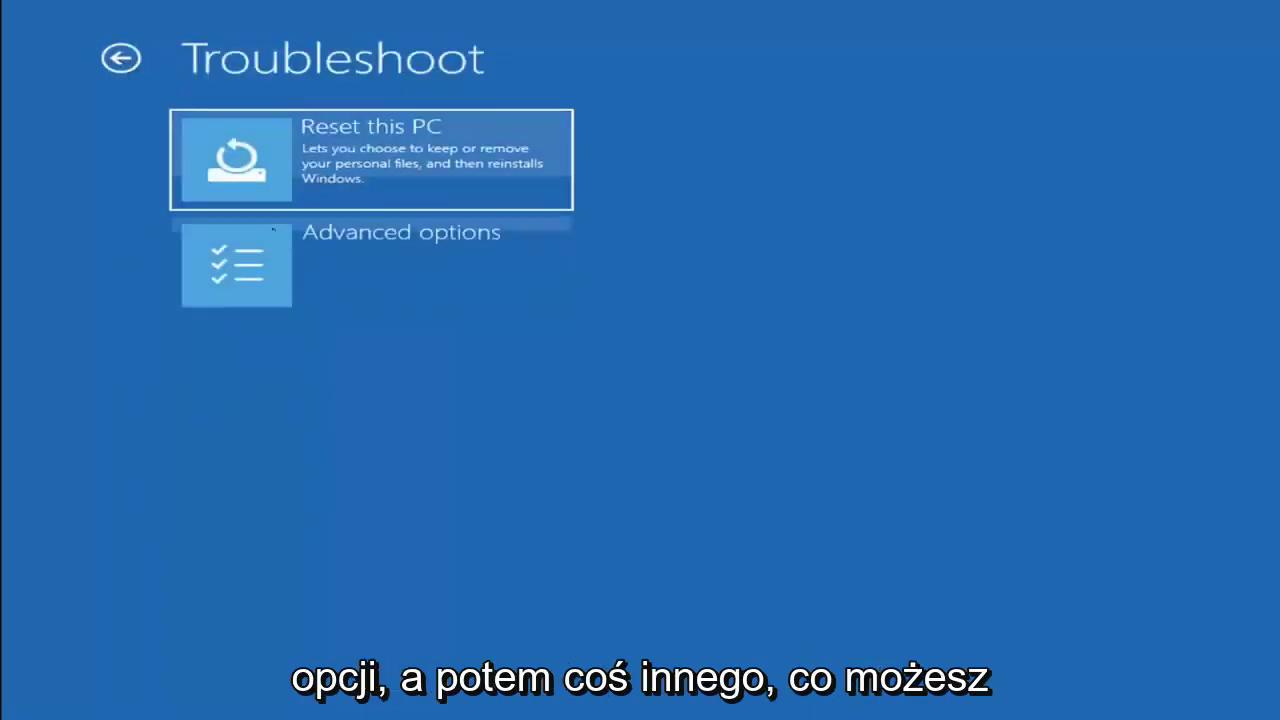
pyautogui.click(121, 60)
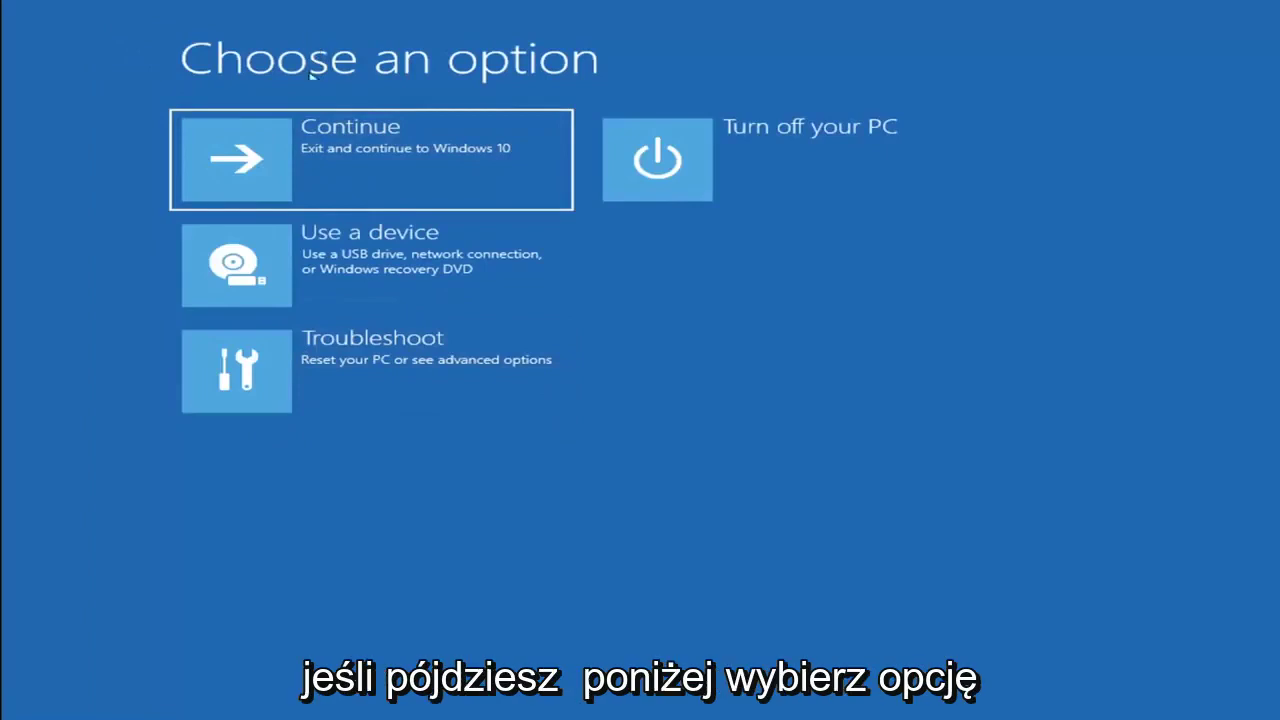
# Open Command Prompt from the advanced troubleshooting options and list the root directory of drive C: with dir.
pyautogui.click(392, 378)
pyautogui.click(384, 278)
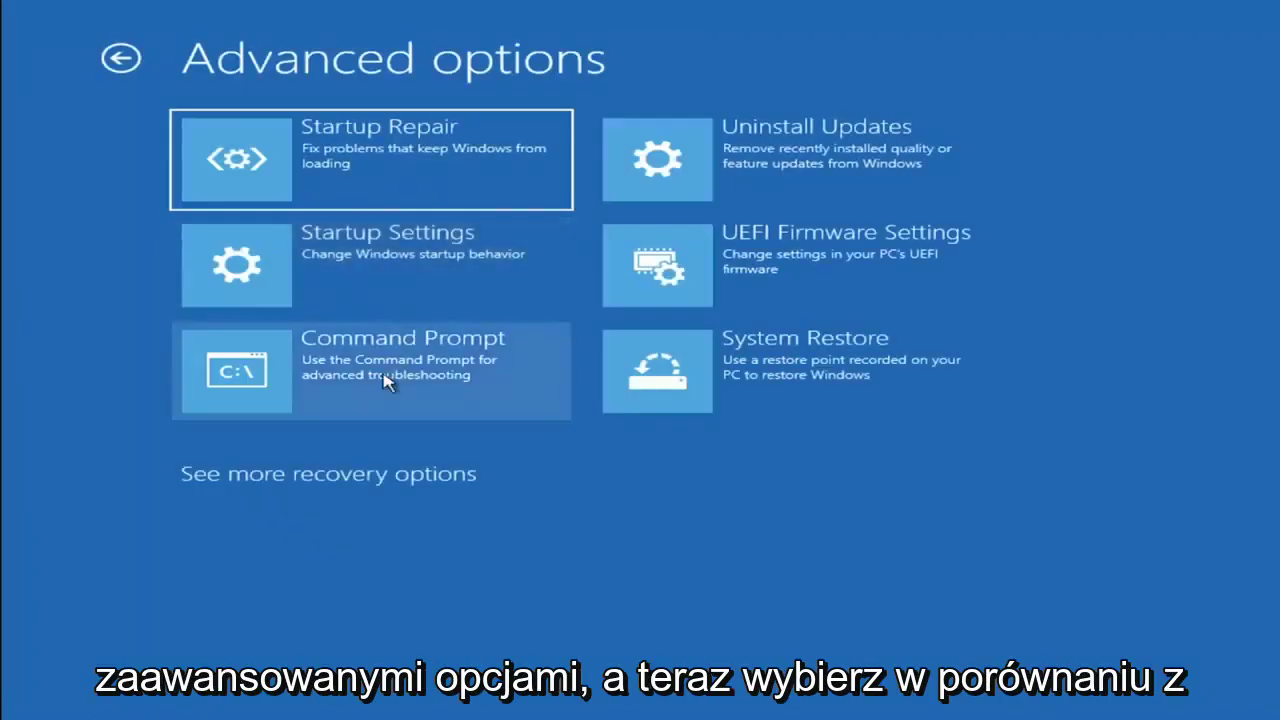
pyautogui.click(318, 380)
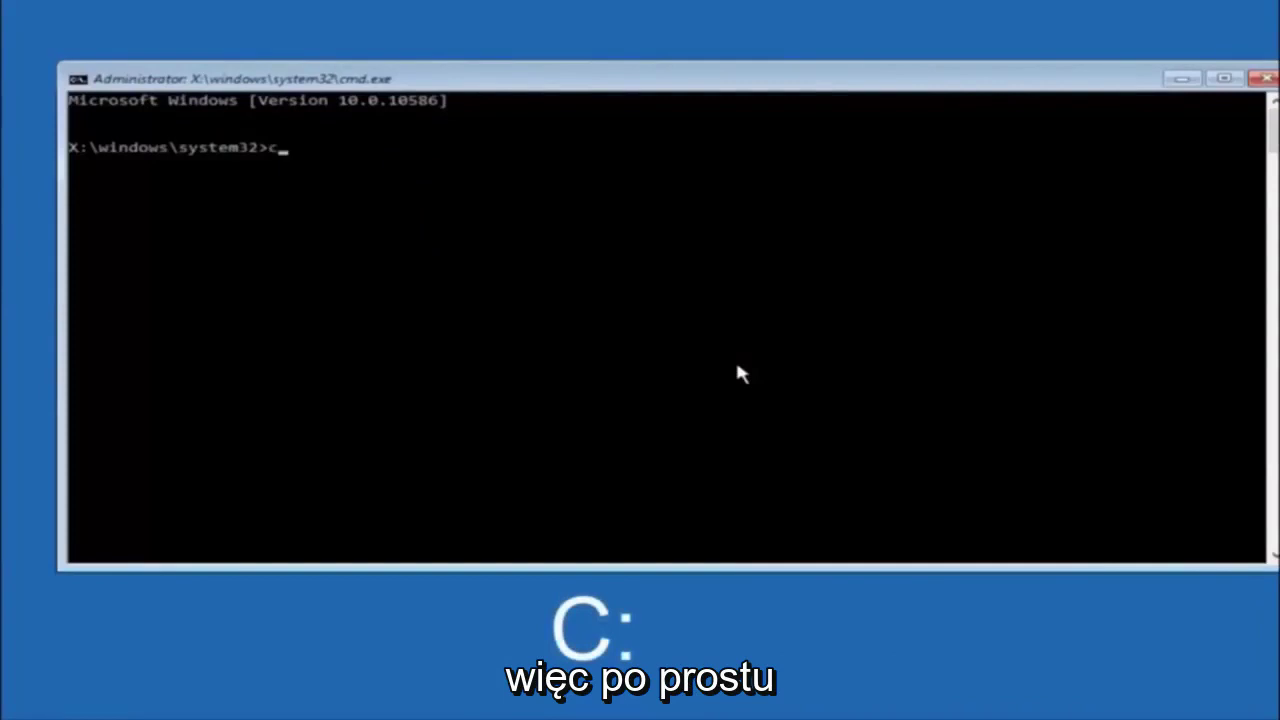
pyautogui.write(':')
pyautogui.press('Return')
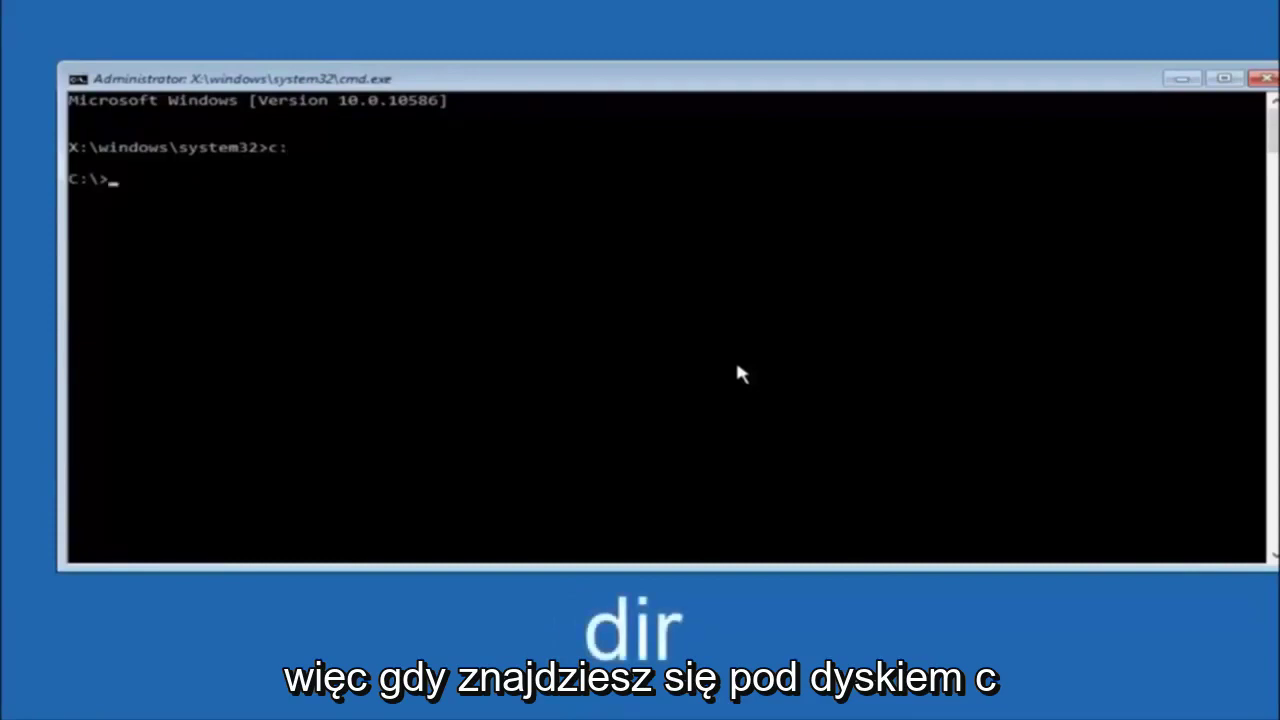
pyautogui.write('dir')
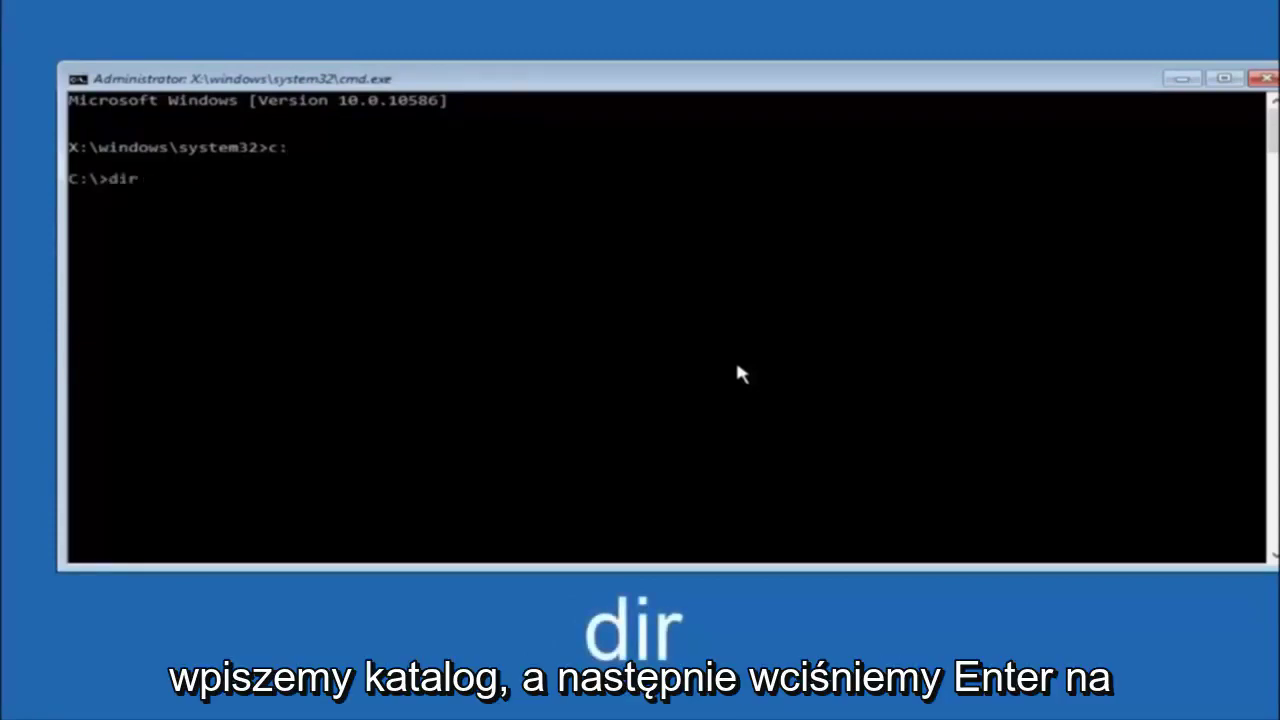
pyautogui.press('Return')
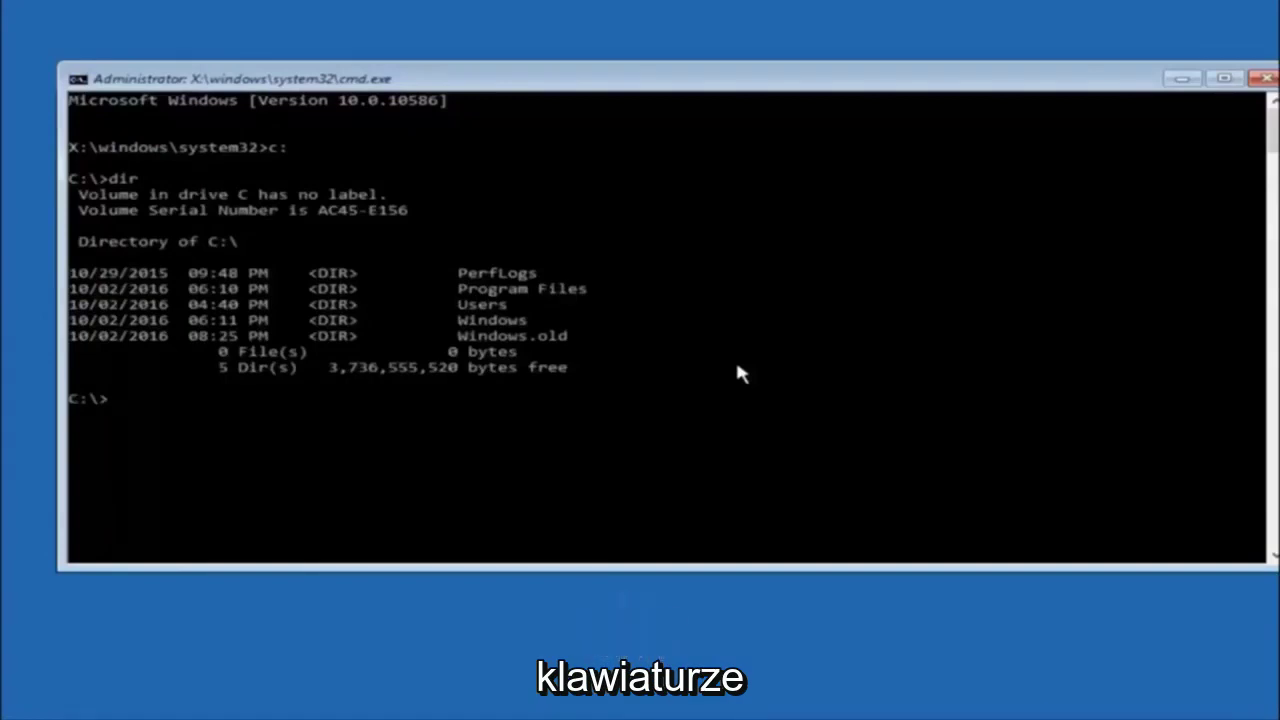
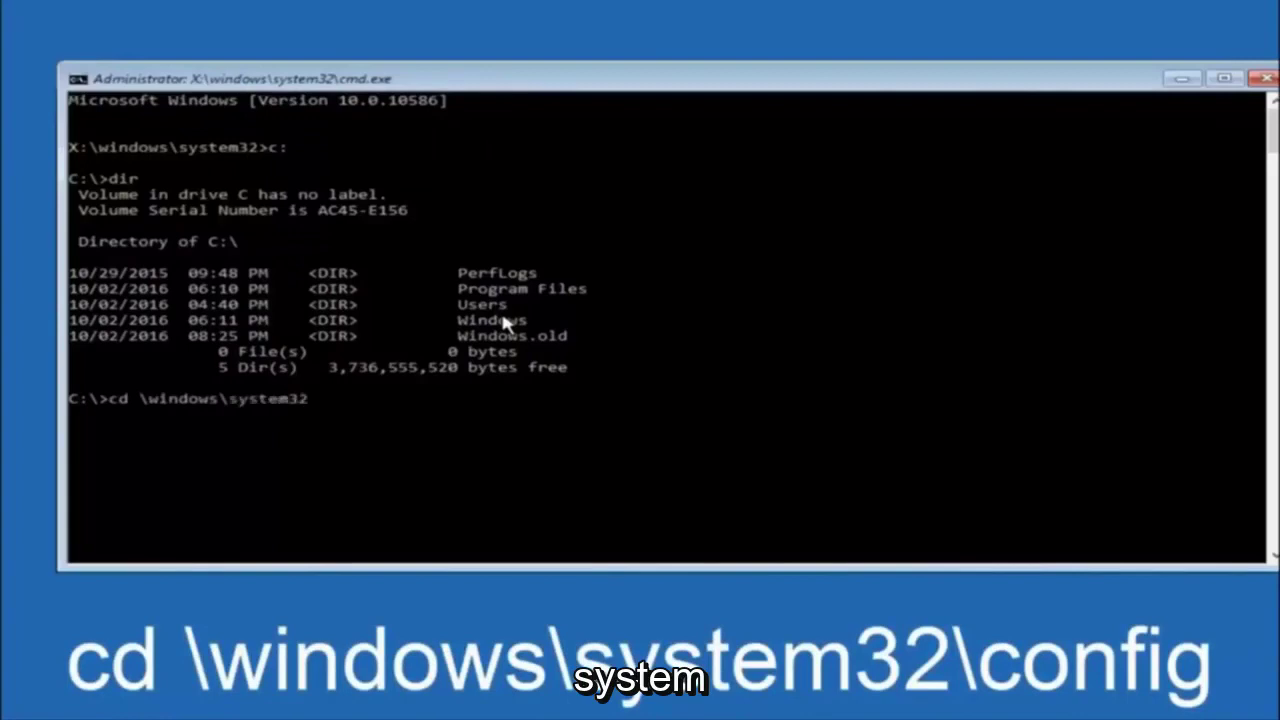
# Change the directory to \windows\system32\config and create a folder named backup in it.
pyautogui.write('\\config')
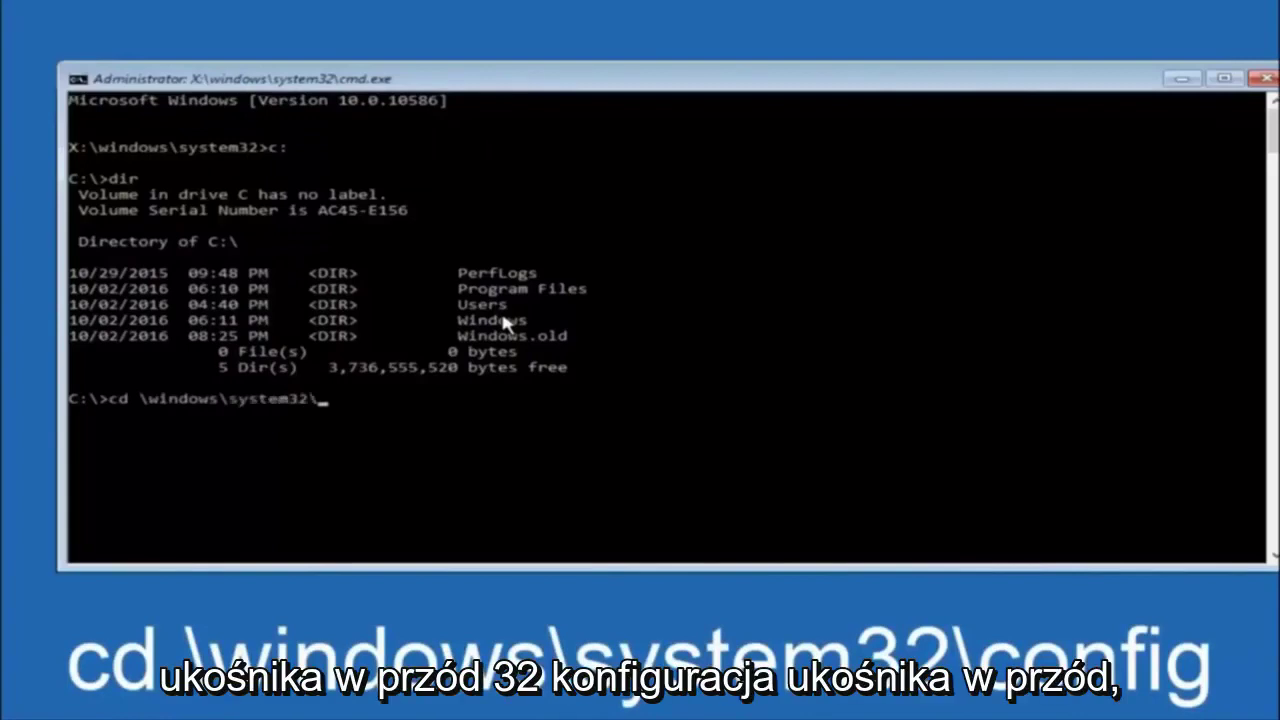
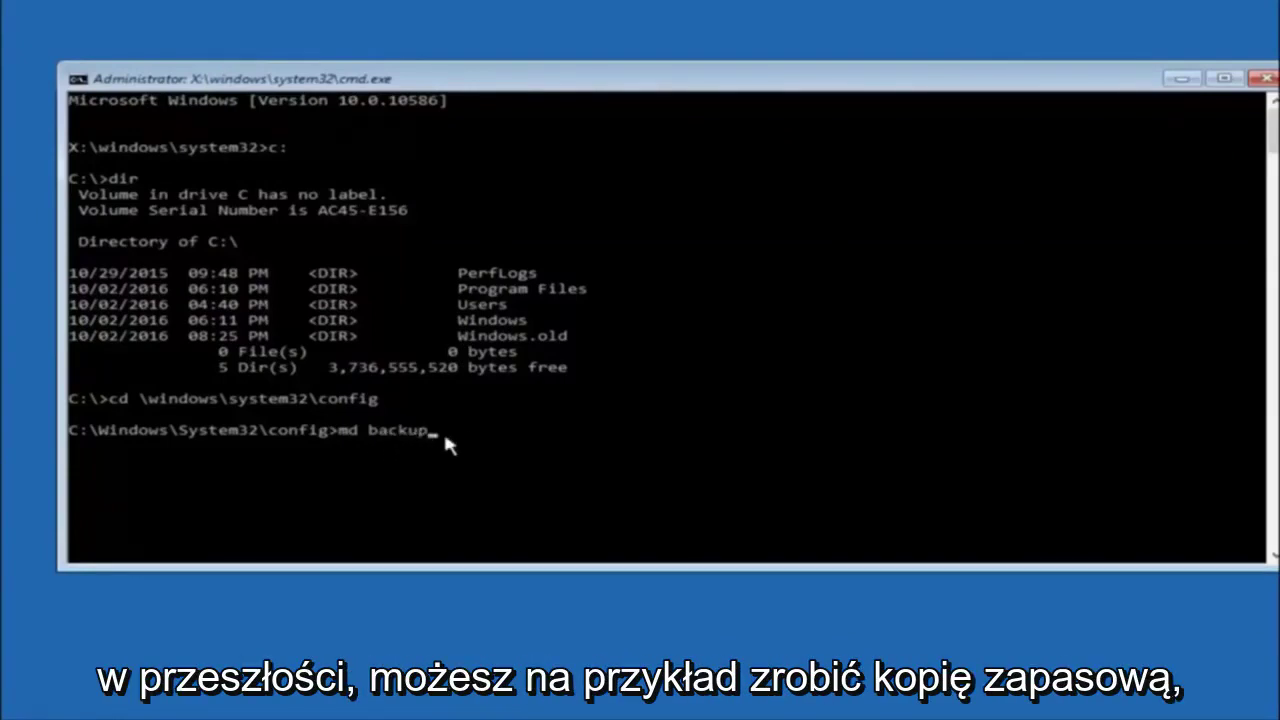
pyautogui.write('1')
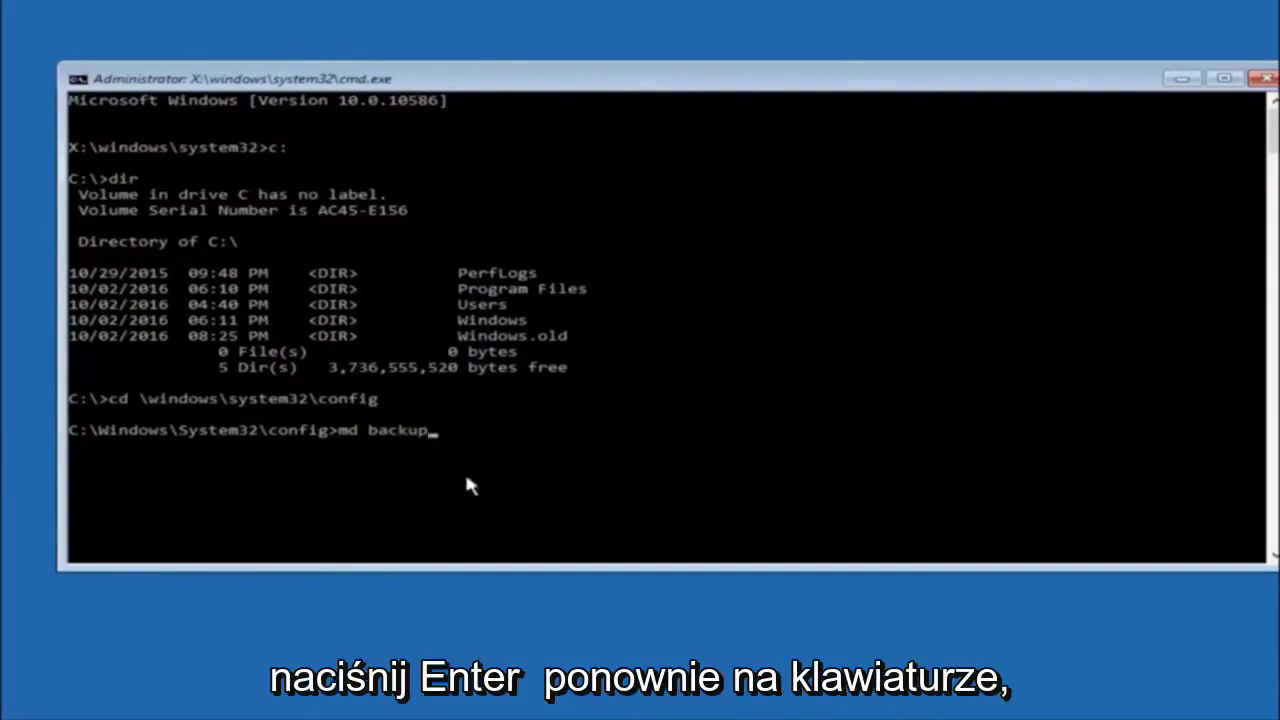
pyautogui.press('Return')
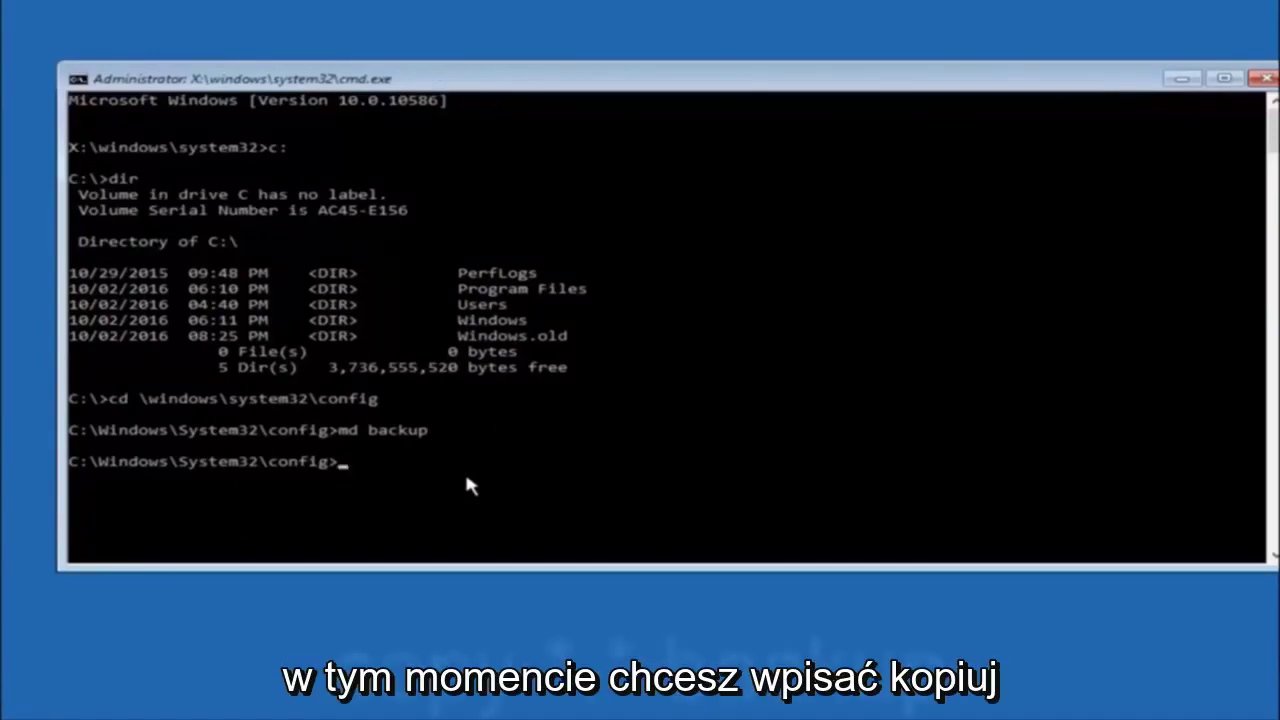
# Copy all files of the config directory into the backup folder with copy *.* backup.
pyautogui.write('copy')
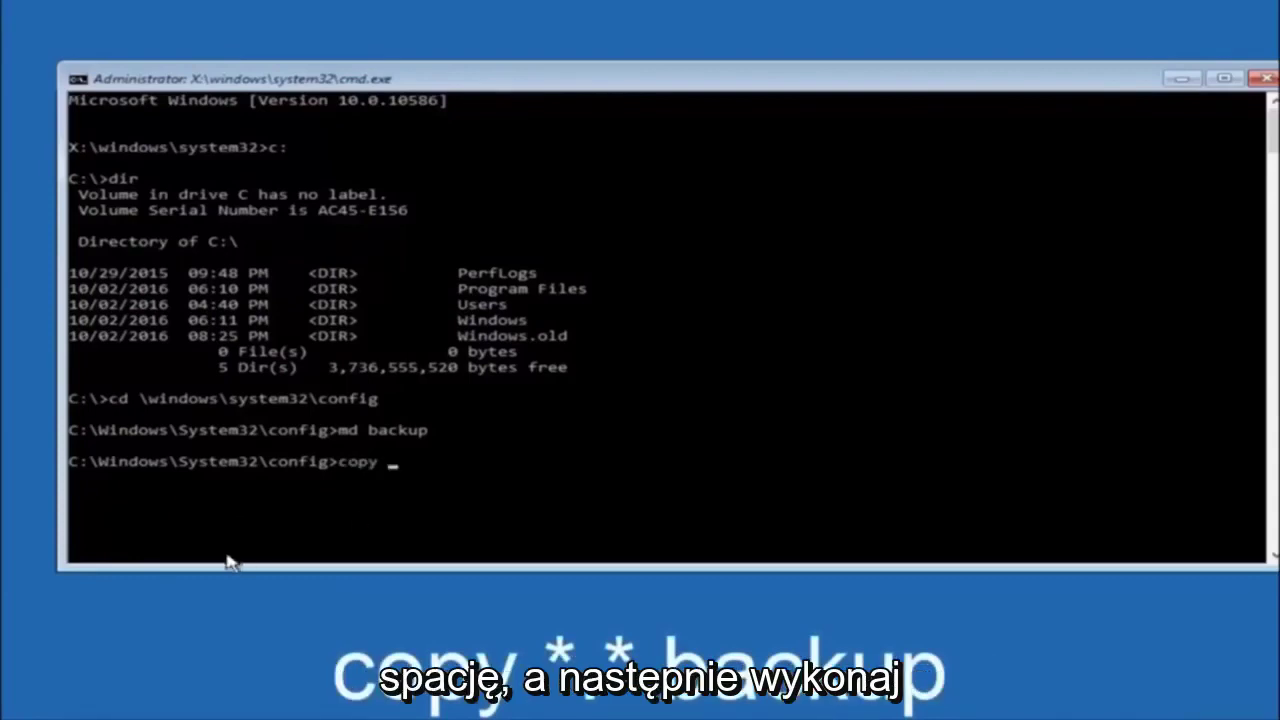
pyautogui.write(' *')
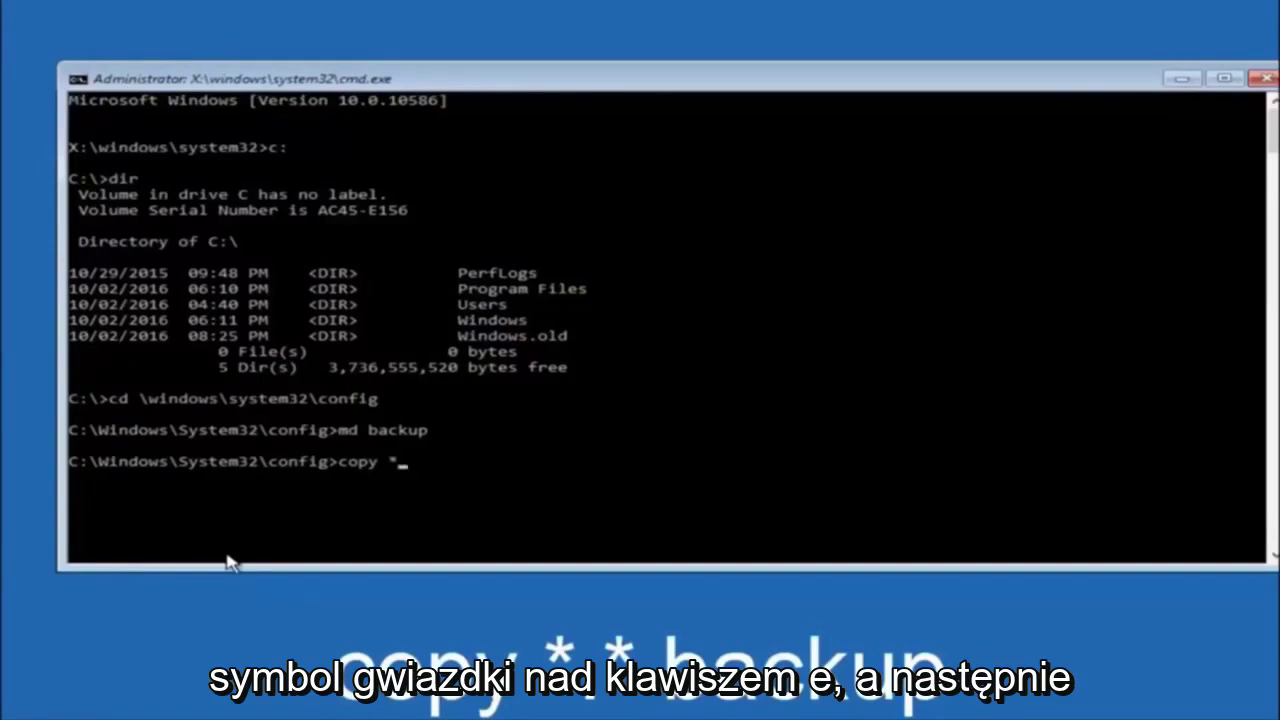
pyautogui.write('.')
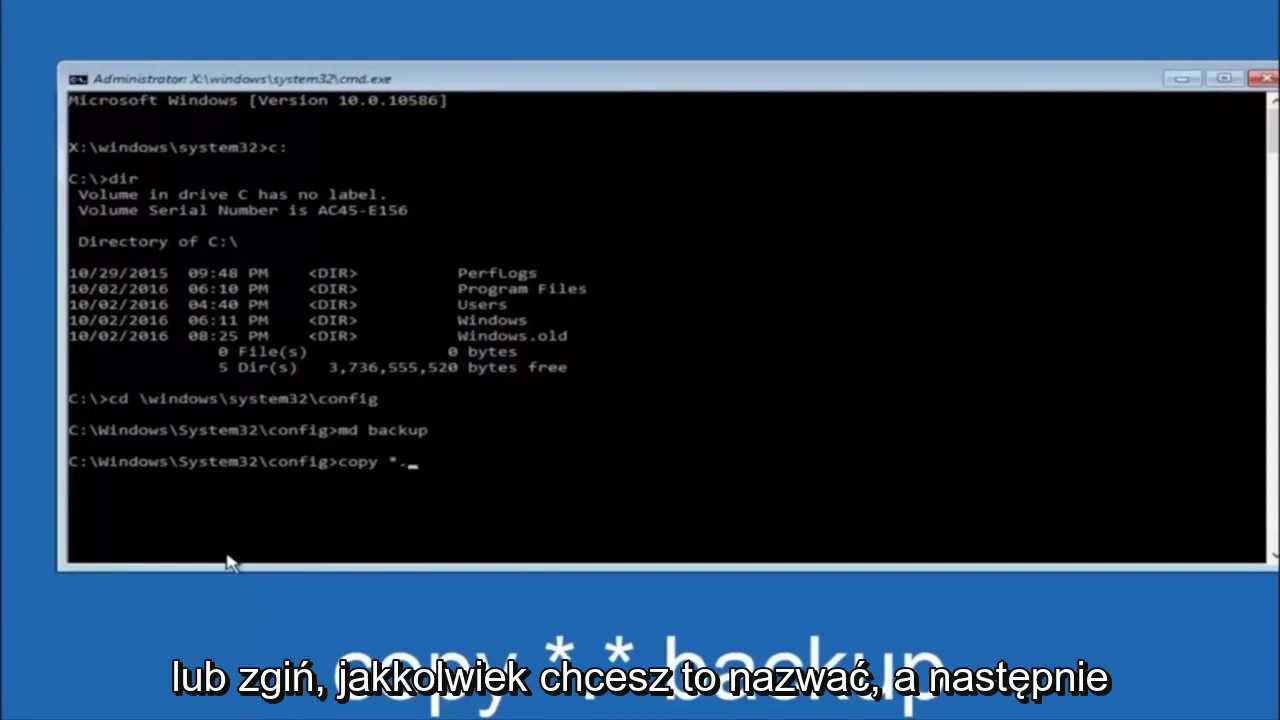
pyautogui.write('*')
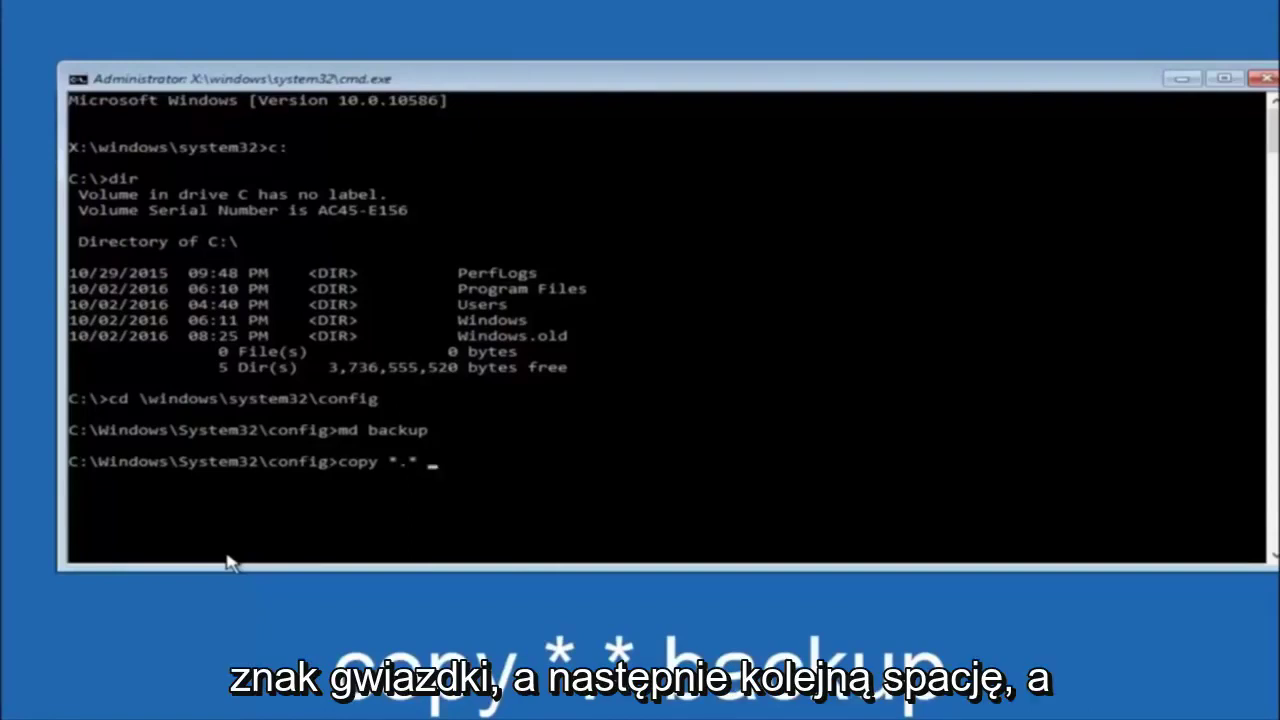
pyautogui.write(' backup')
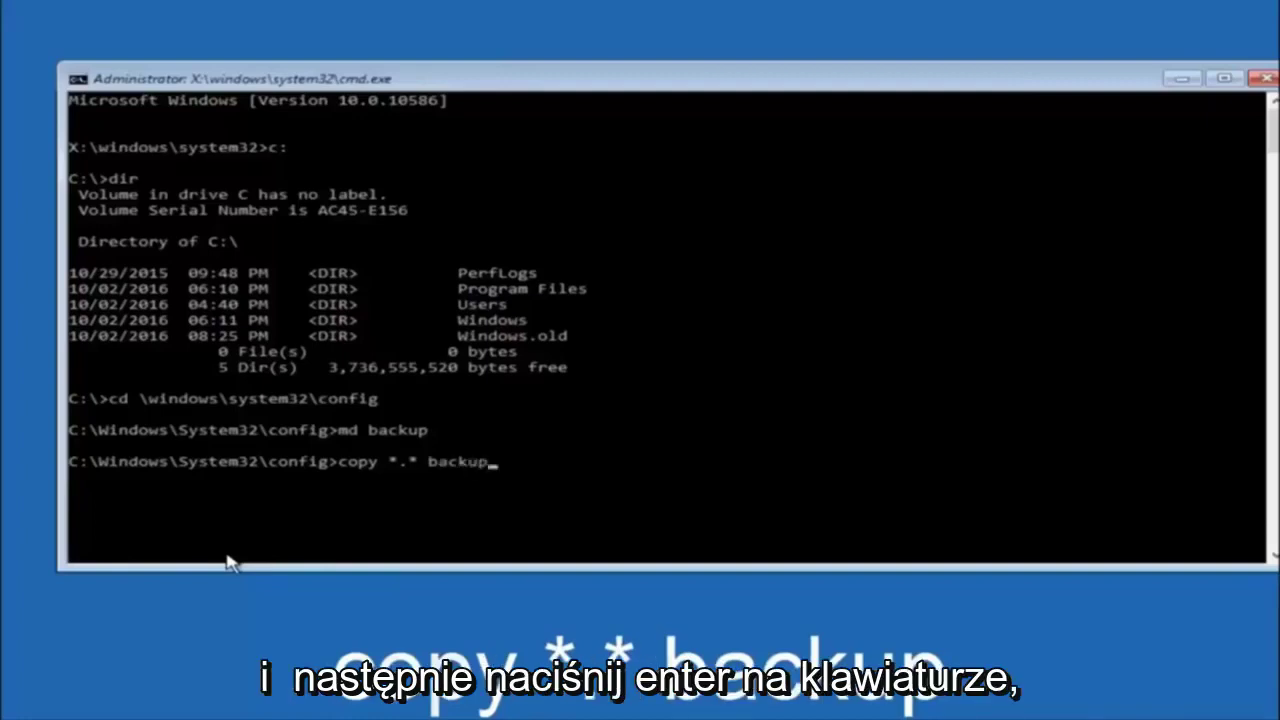
pyautogui.press('Return')
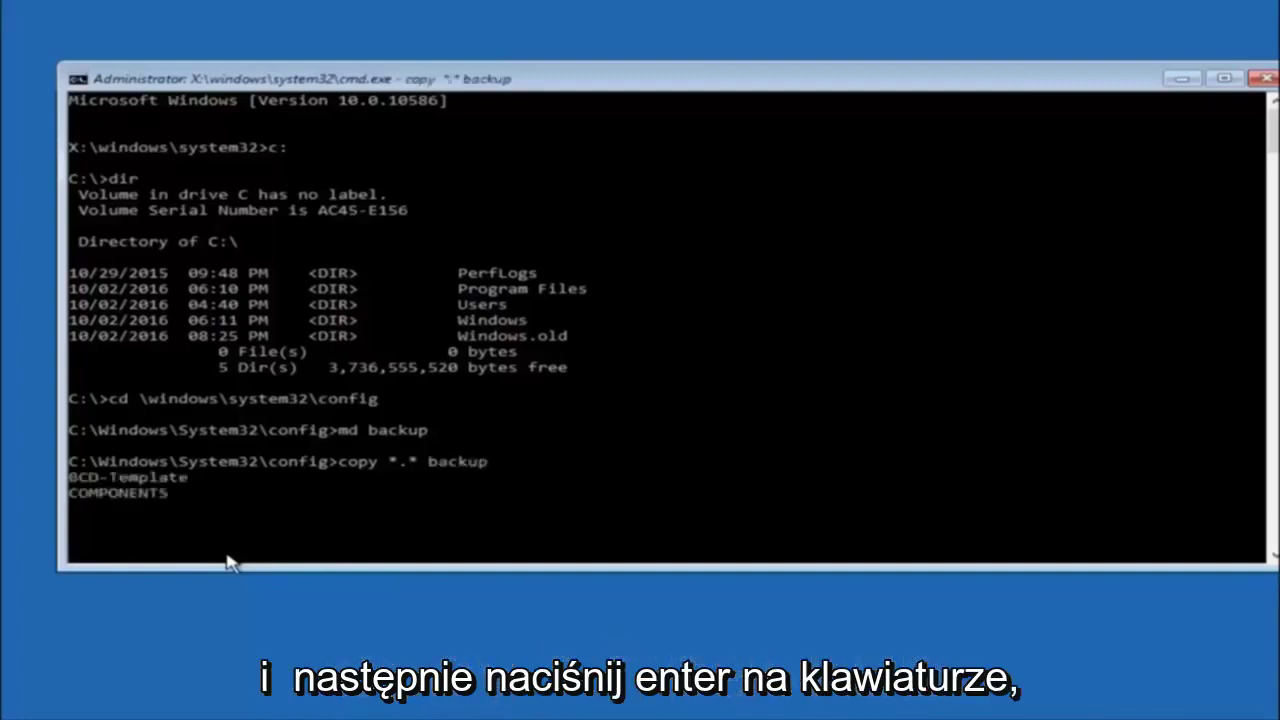
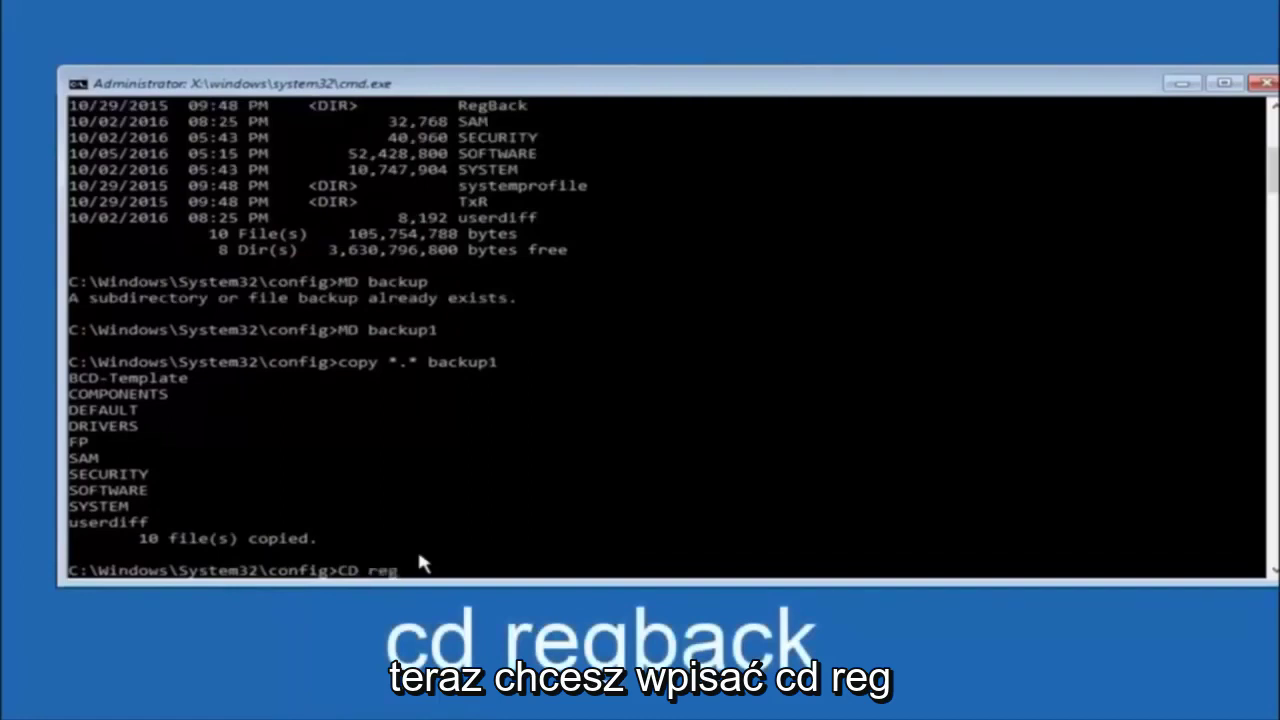
# Change to the regback subdirectory of config and list its contents with dir.
pyautogui.write('back')
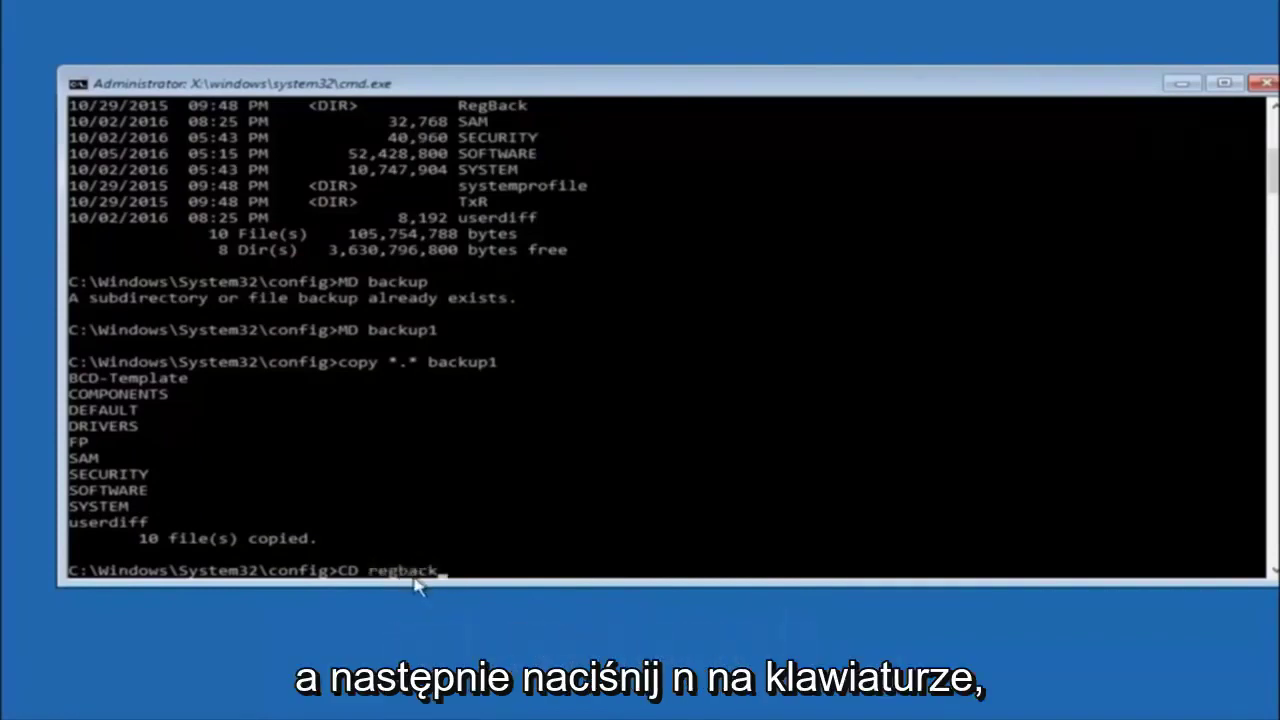
pyautogui.press('Return')
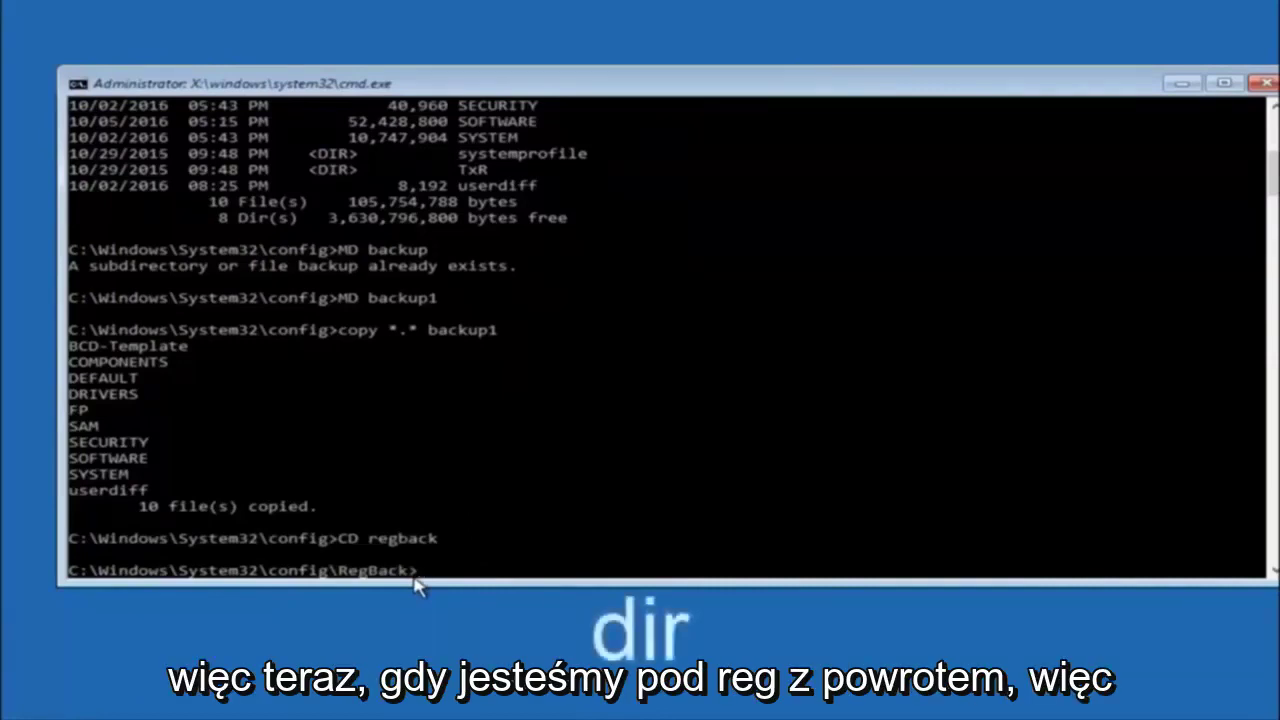
pyautogui.write('dir')
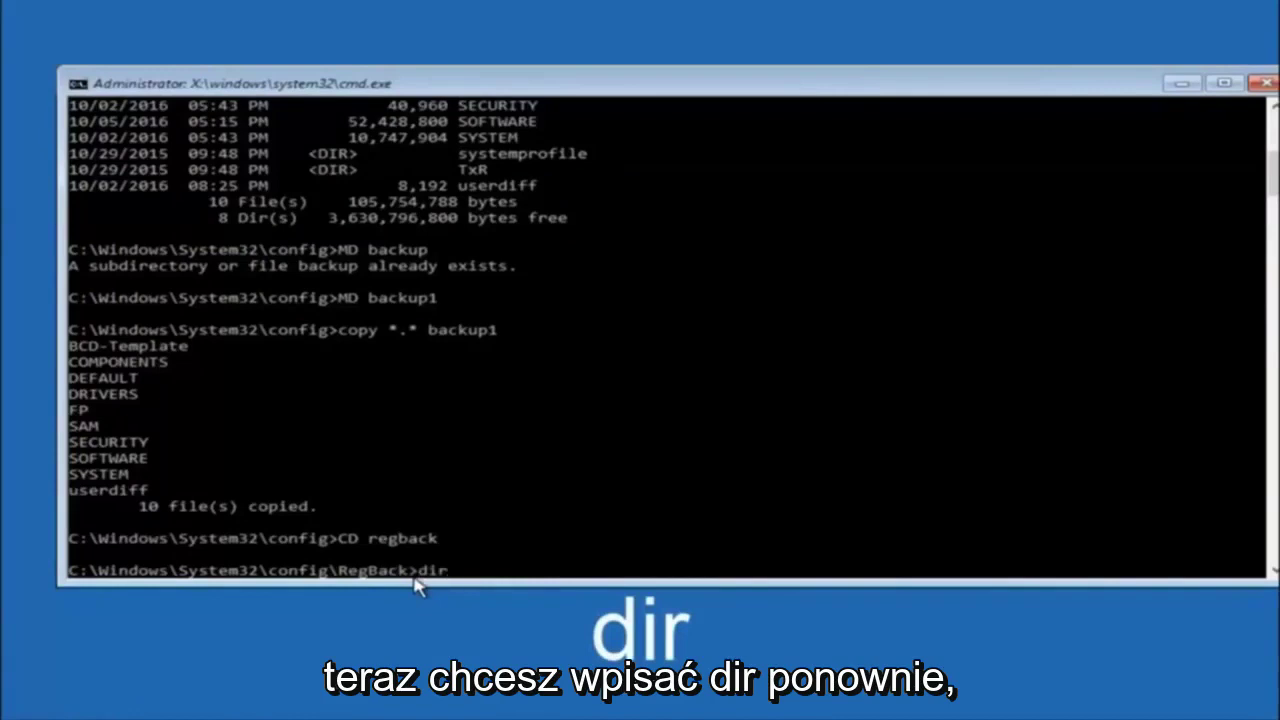
pyautogui.press('Return')
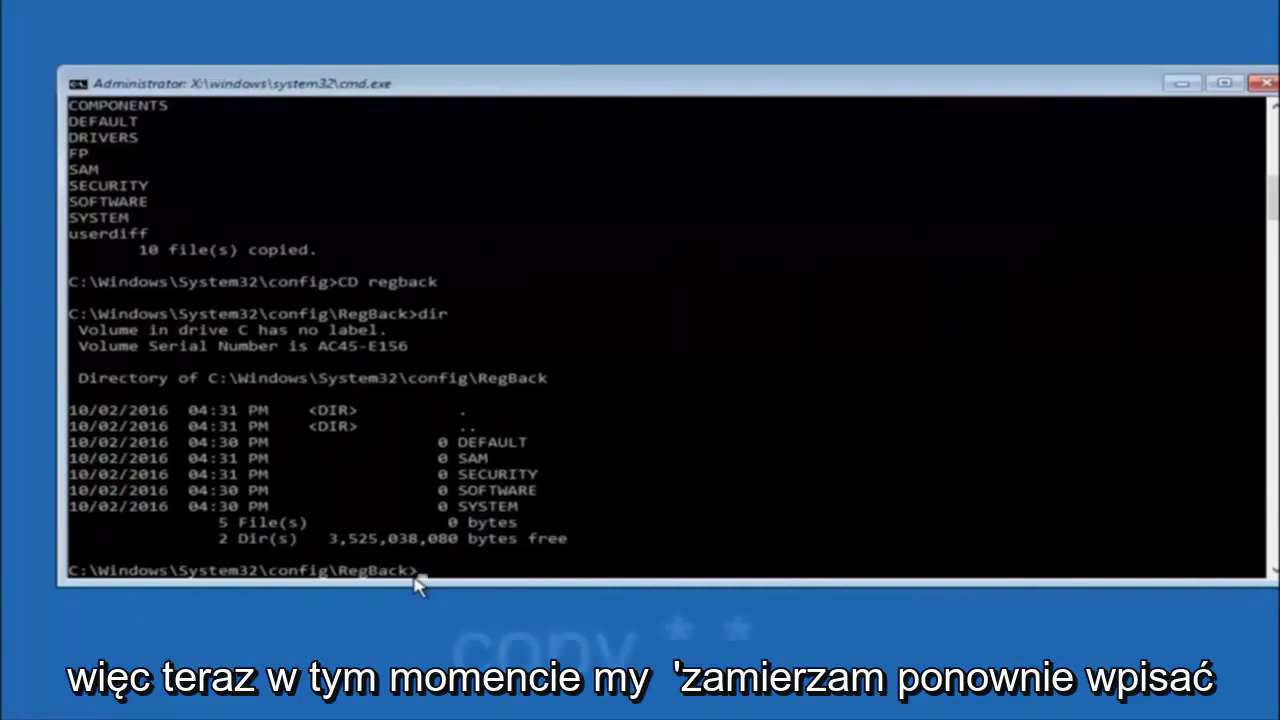
# Copy all RegBack files to the parent config directory with copy *.* .., overwrite All existing files, and close Command Prompt.
pyautogui.write('copy')
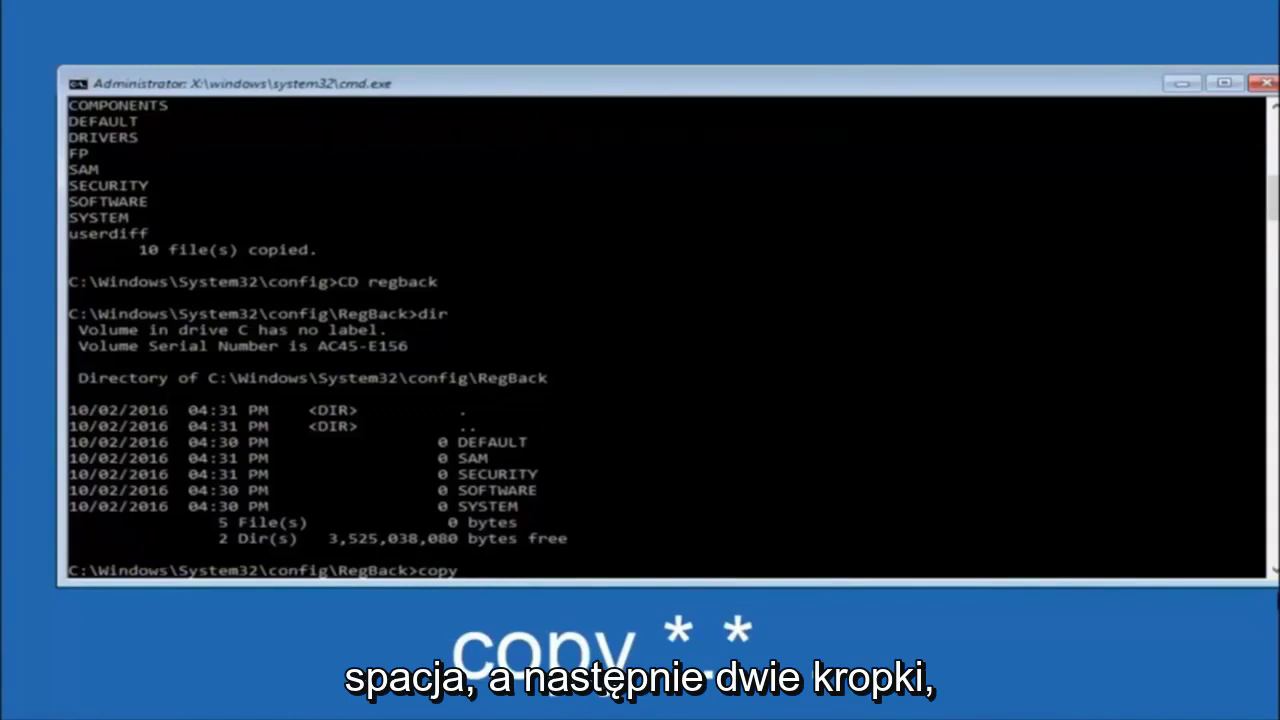
pyautogui.click(476, 574)
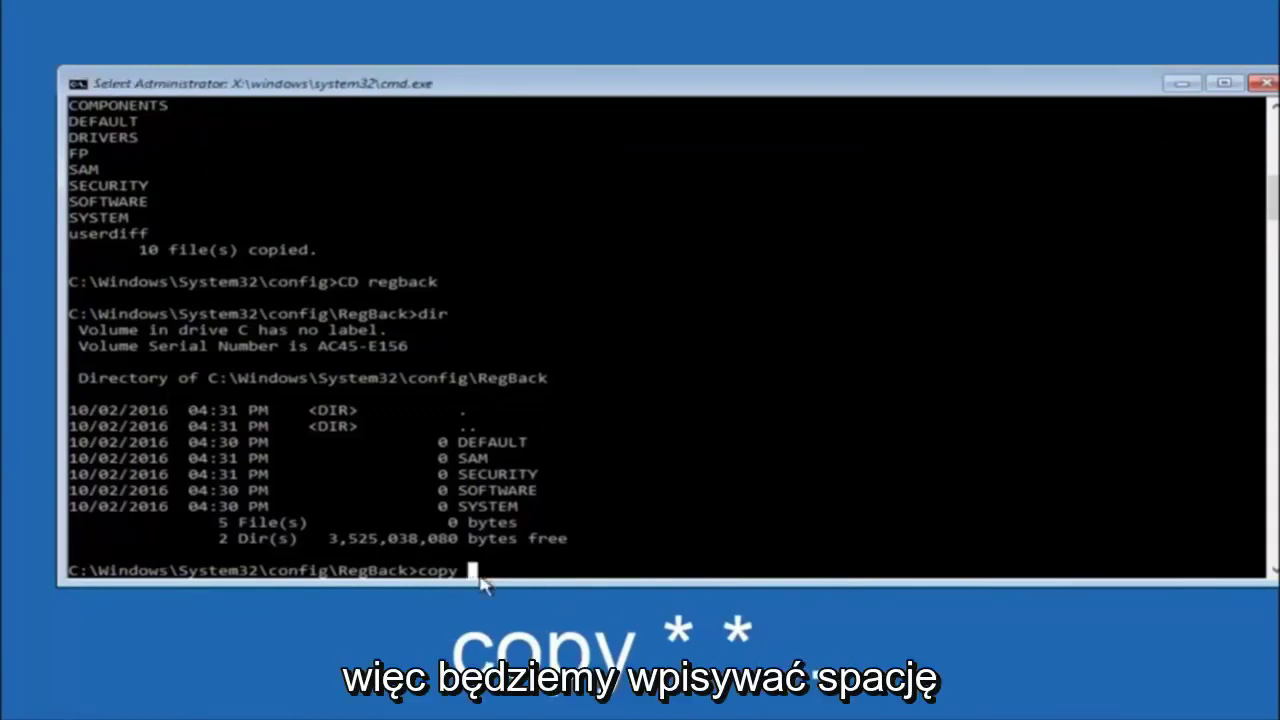
pyautogui.write('*')
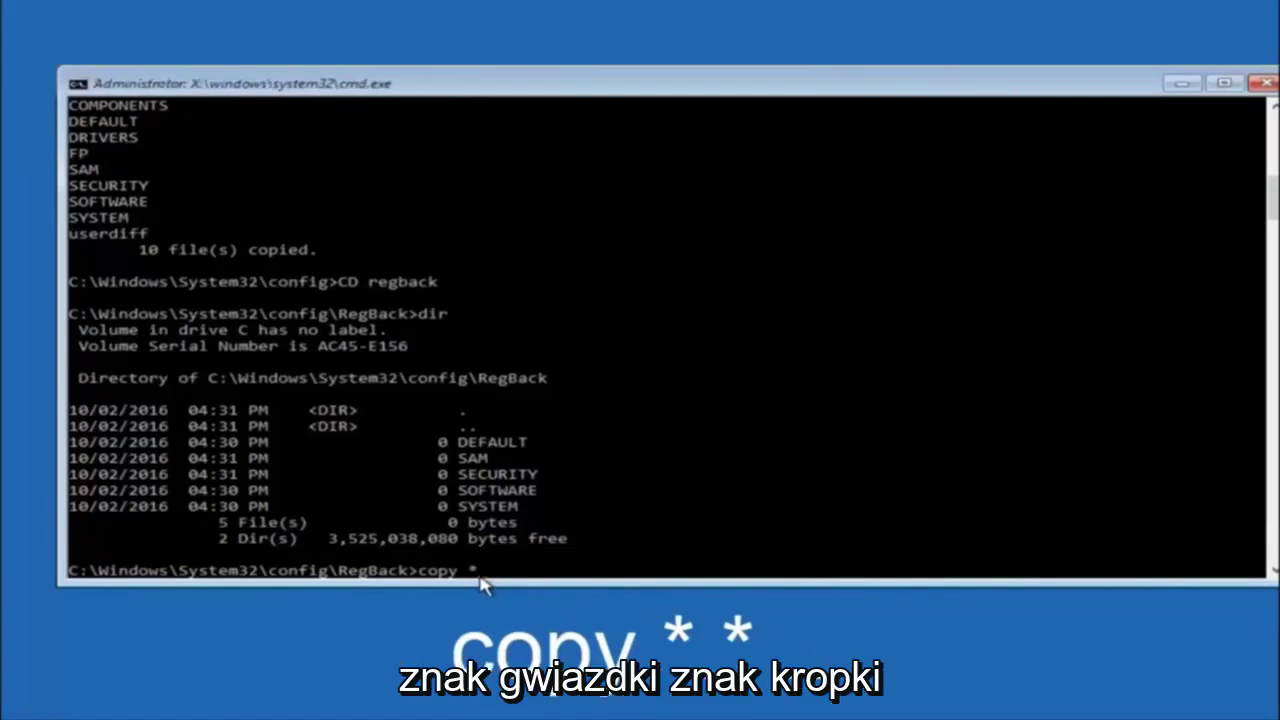
pyautogui.write('.*')
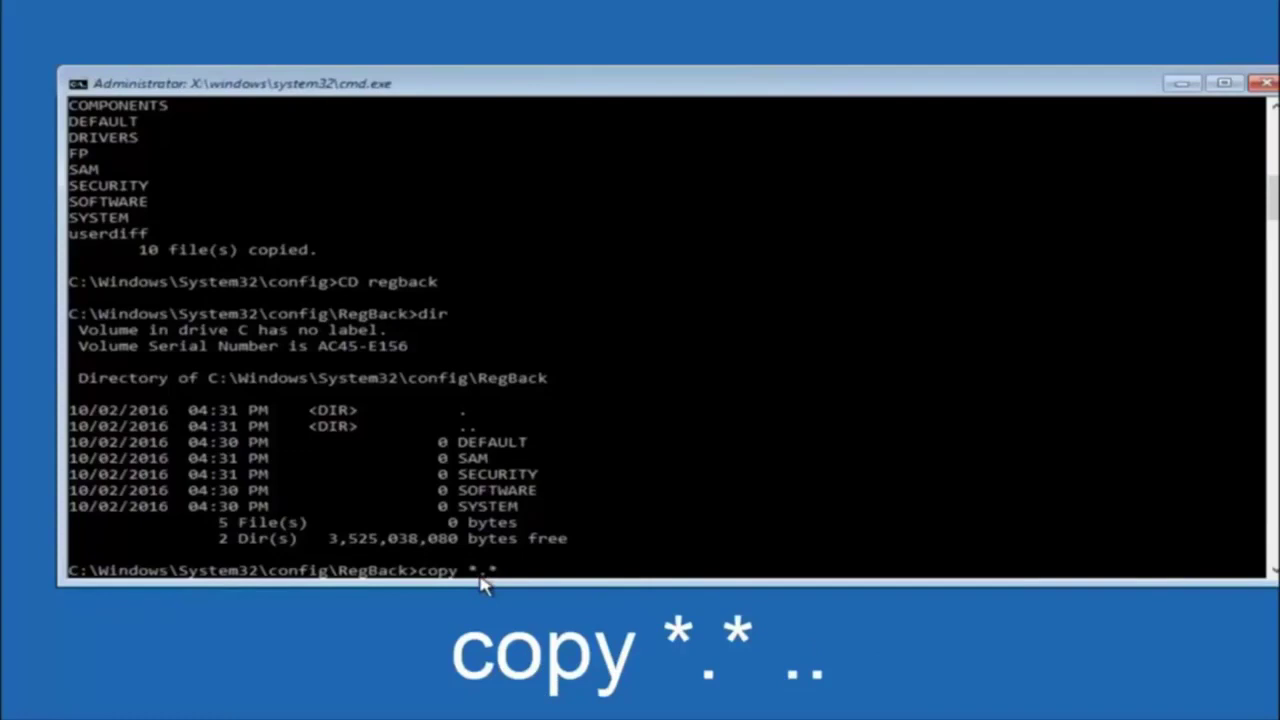
pyautogui.press('BackSpace')
pyautogui.write('* ')
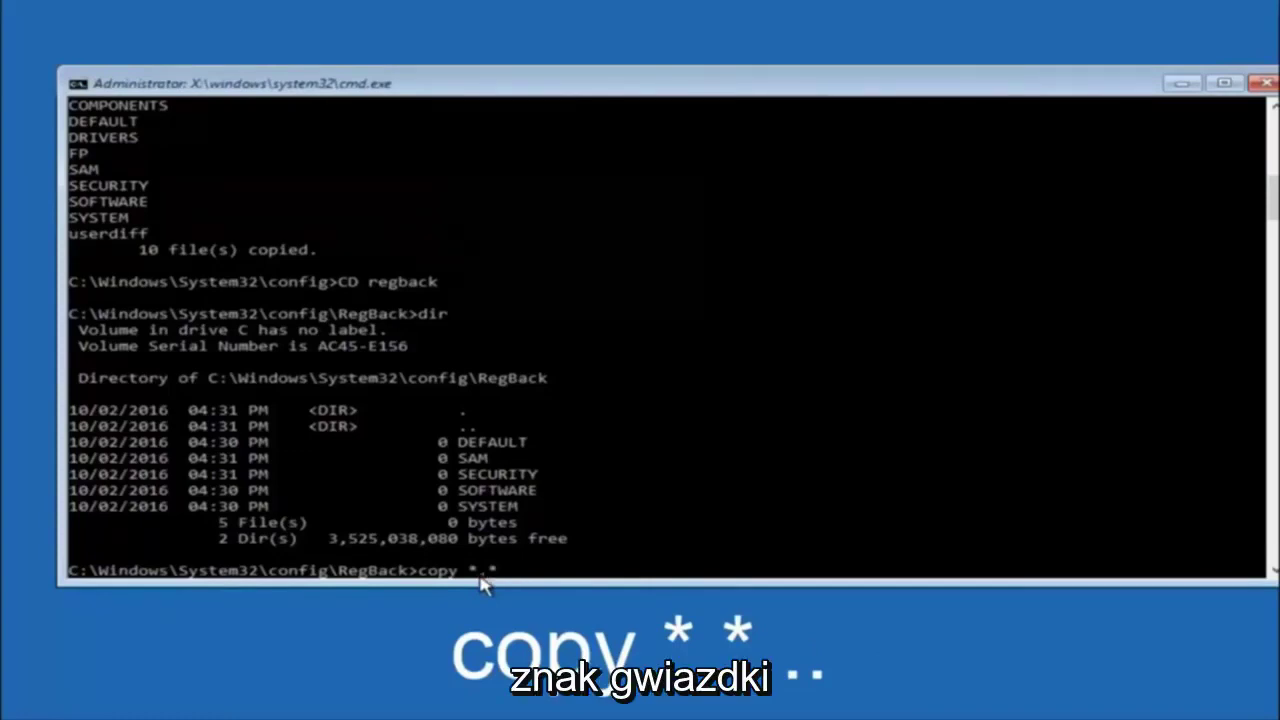
pyautogui.write('..')
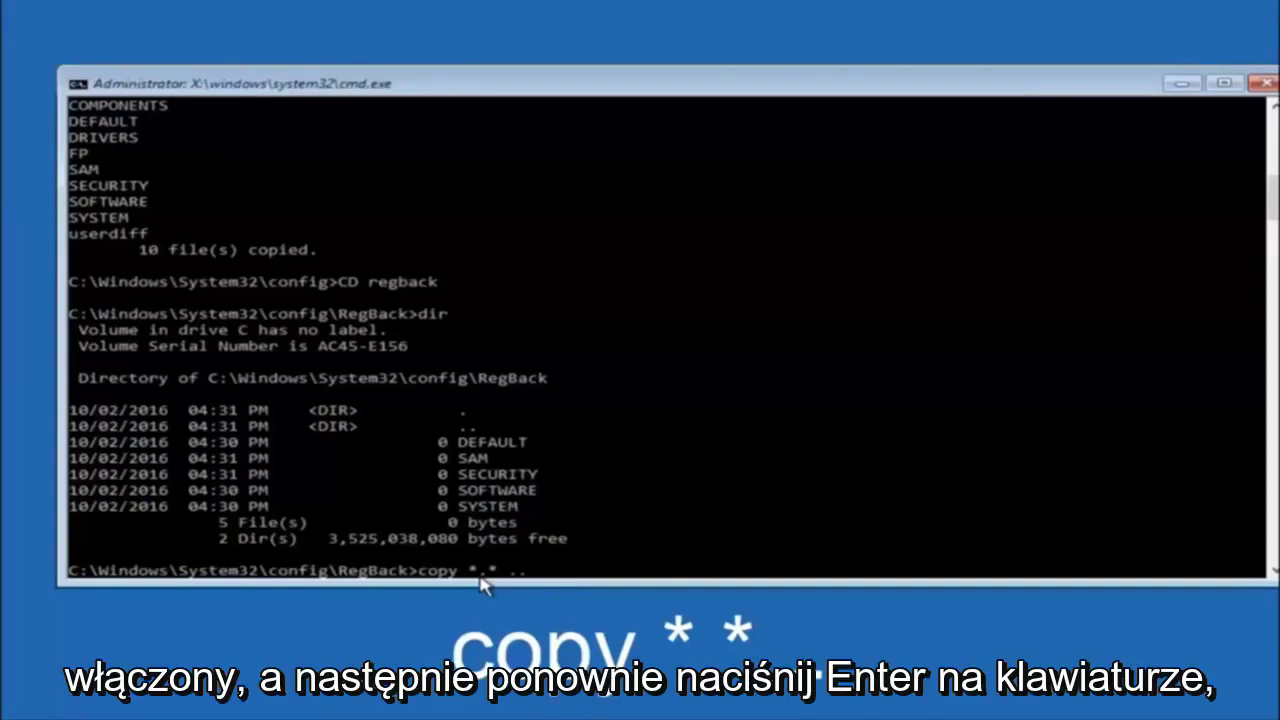
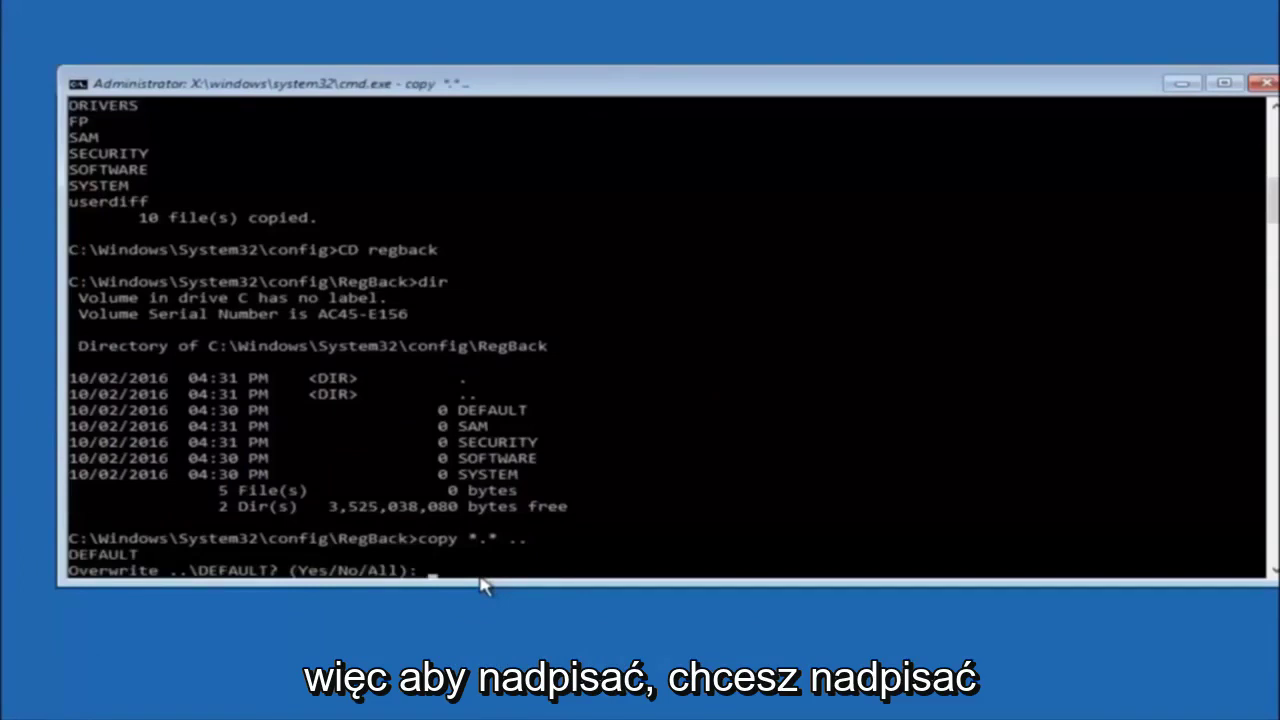
pyautogui.write('A')
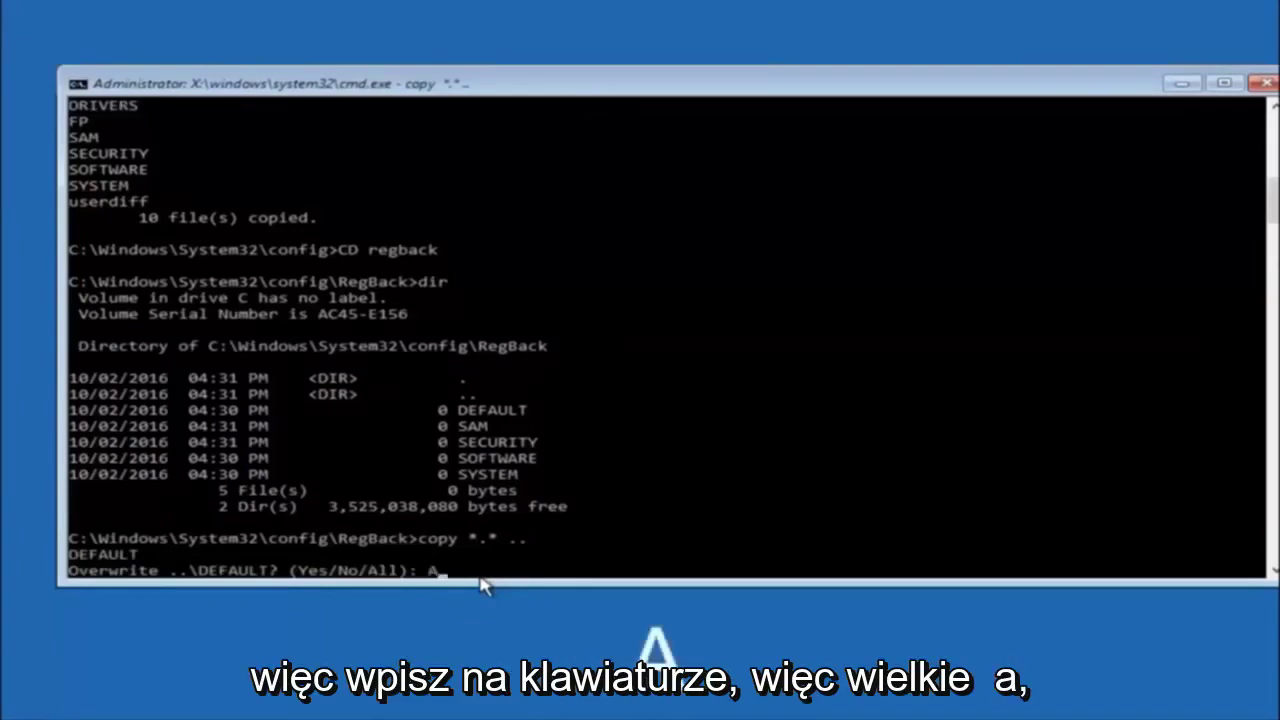
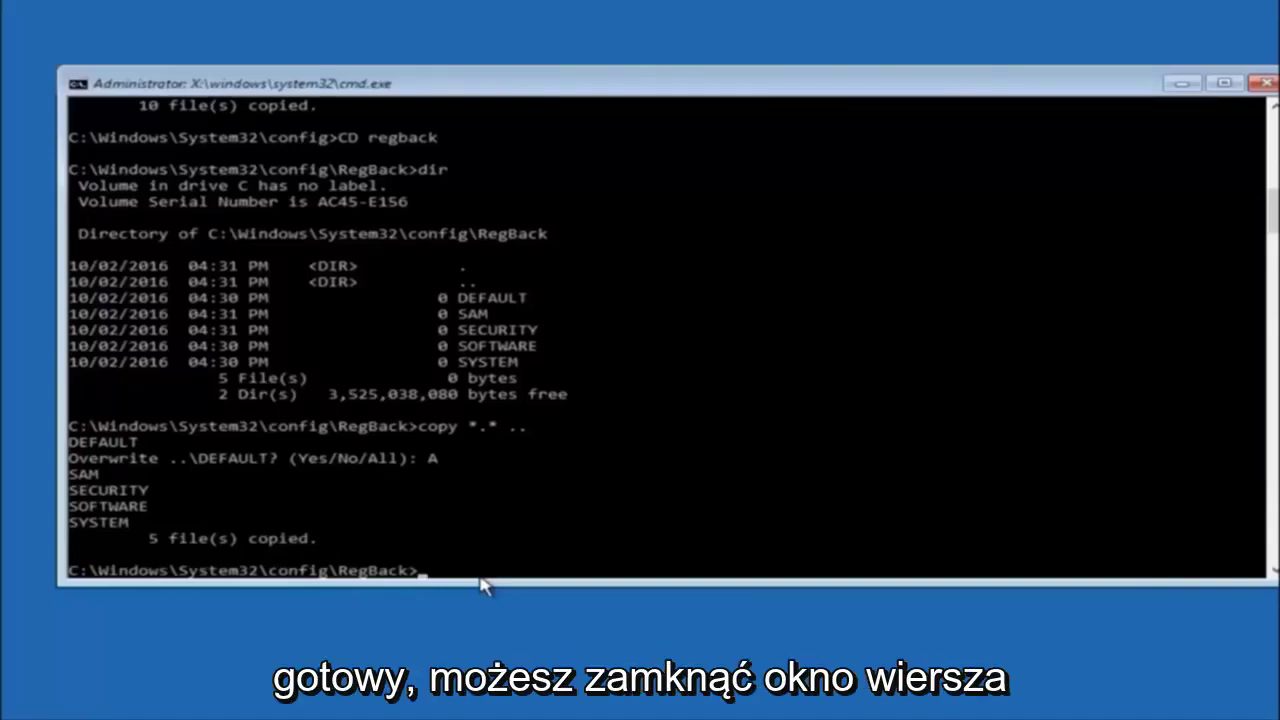
pyautogui.click(1266, 83)
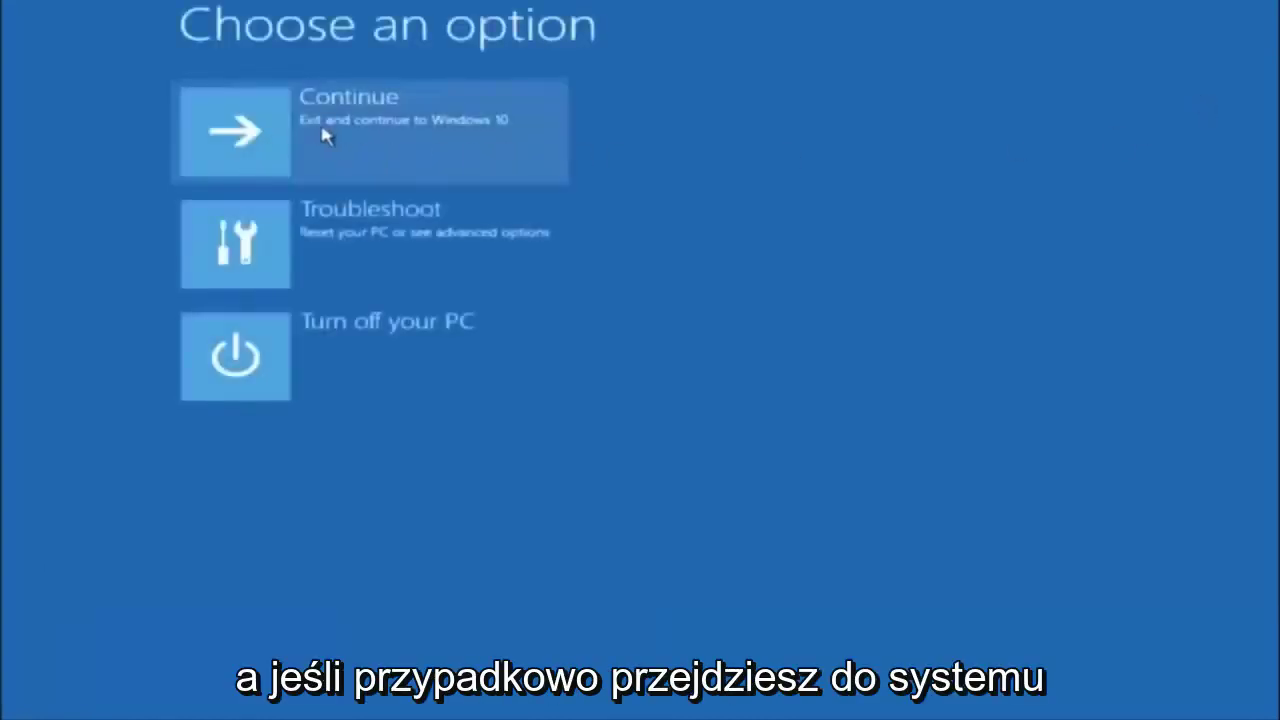